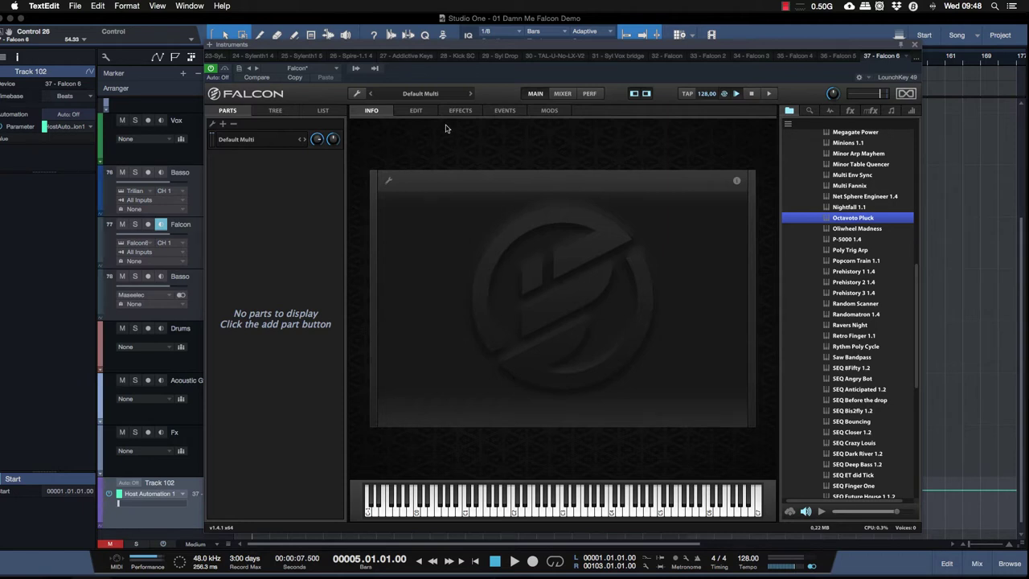
- Look through the Events, Effects, Edit and Mods pages of the empty Default Multi, finishing on the Info page
click(495, 113)
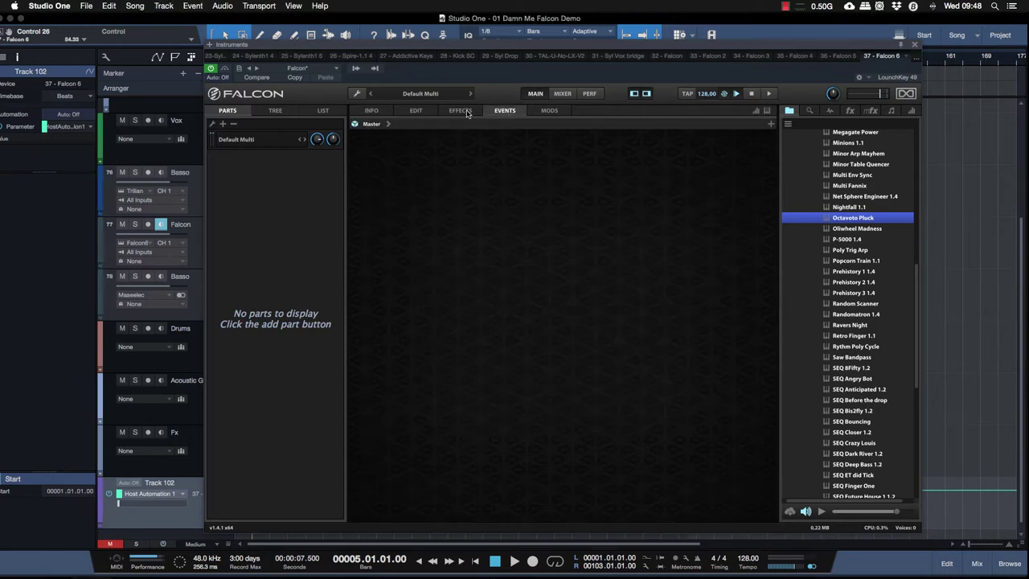
click(464, 113)
click(435, 113)
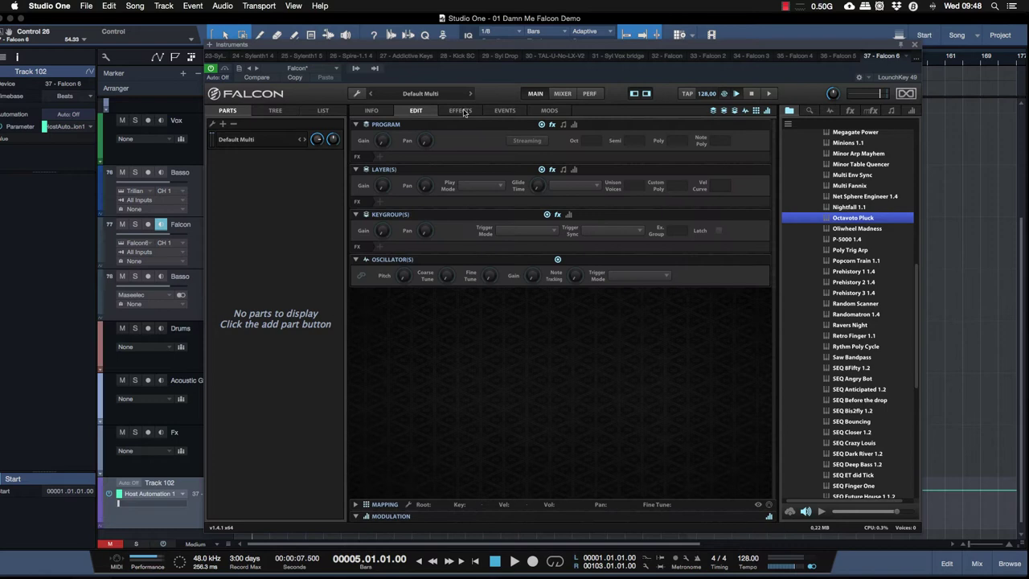
click(553, 112)
click(373, 112)
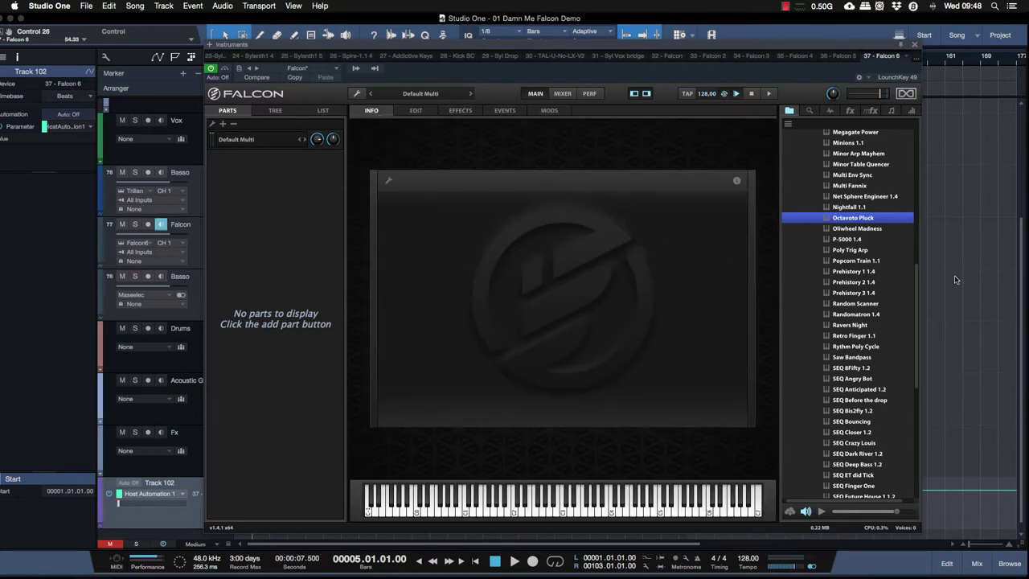
- Collapse the Rhythmic folder in the Falcon Factory soundbank and look inside the Animated folder
drag(917, 287, 922, 144)
click(835, 351)
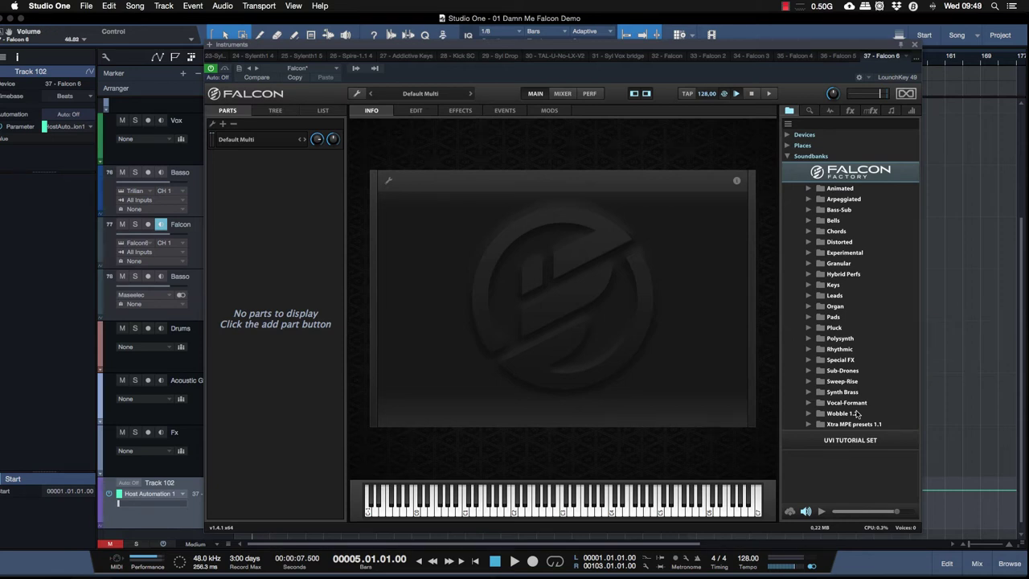
click(808, 189)
click(808, 189)
- Shift the instrument window slightly down, and collapse and reopen the Falcon Factory soundbank to review its preset categories
drag(353, 45, 358, 66)
click(836, 174)
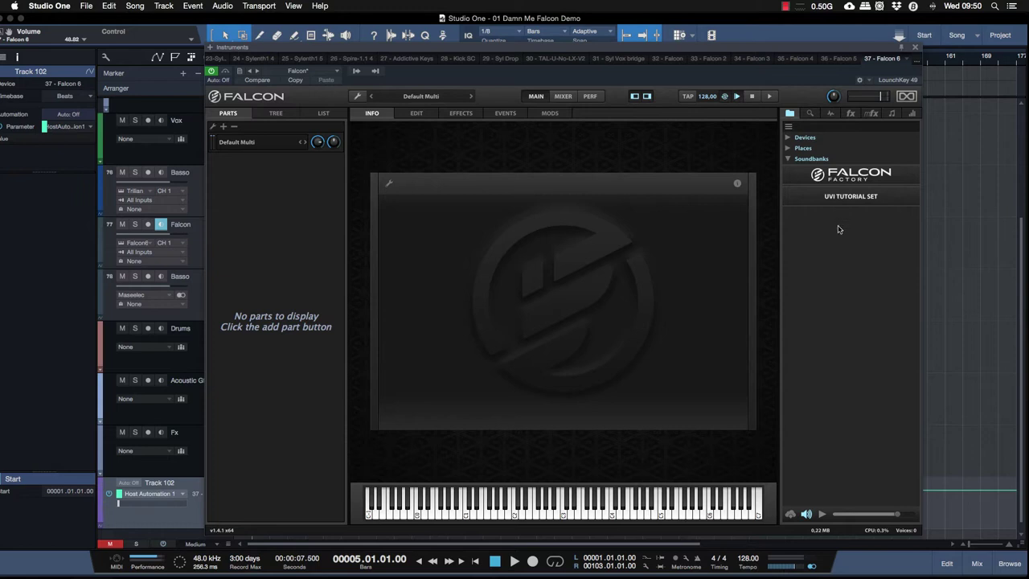
click(818, 179)
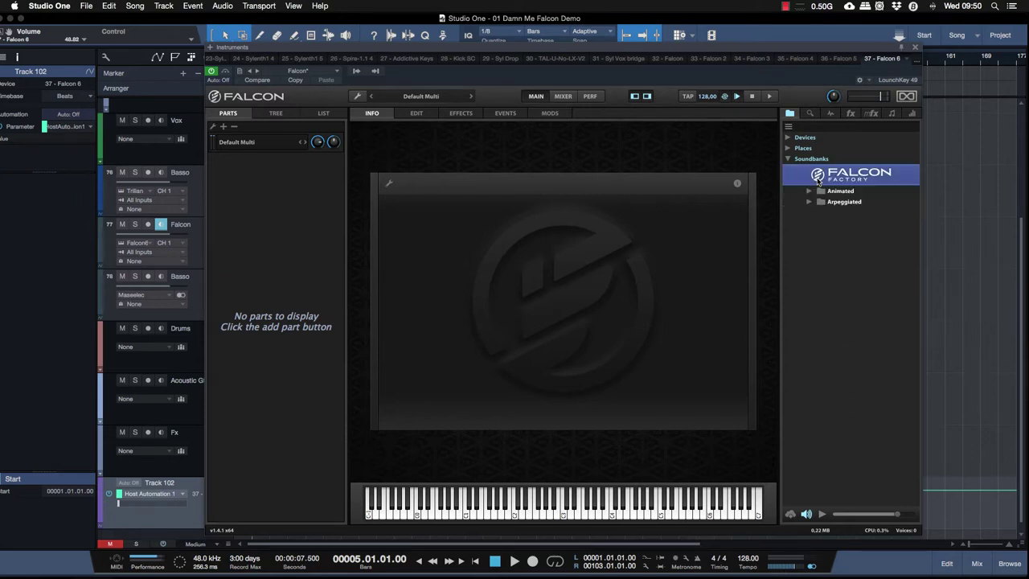
click(809, 191)
click(809, 192)
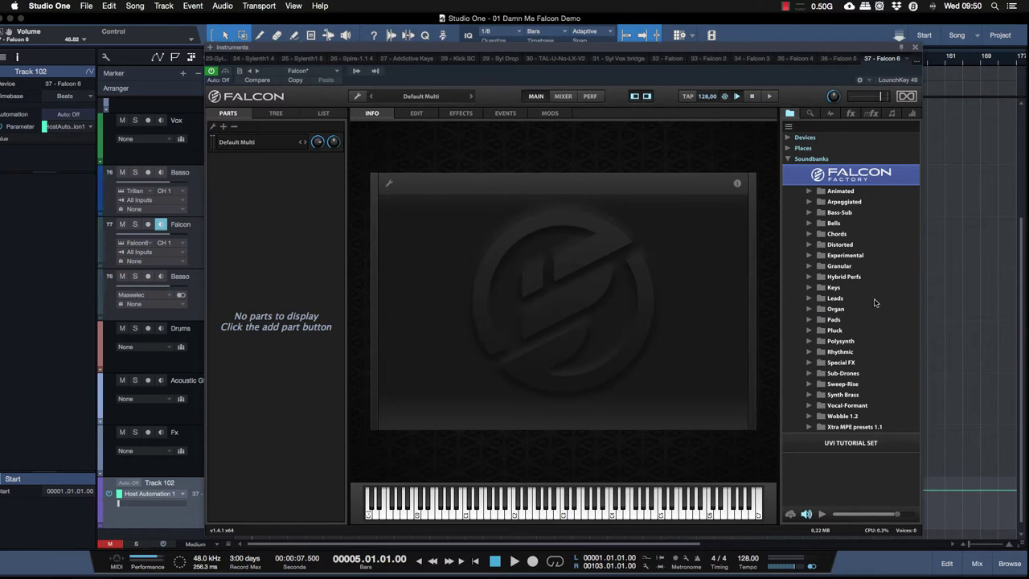
- Examine the instrument's Tree view, including its Automation and Aux 1 branches, and the List view, finishing on the Parts view
click(277, 114)
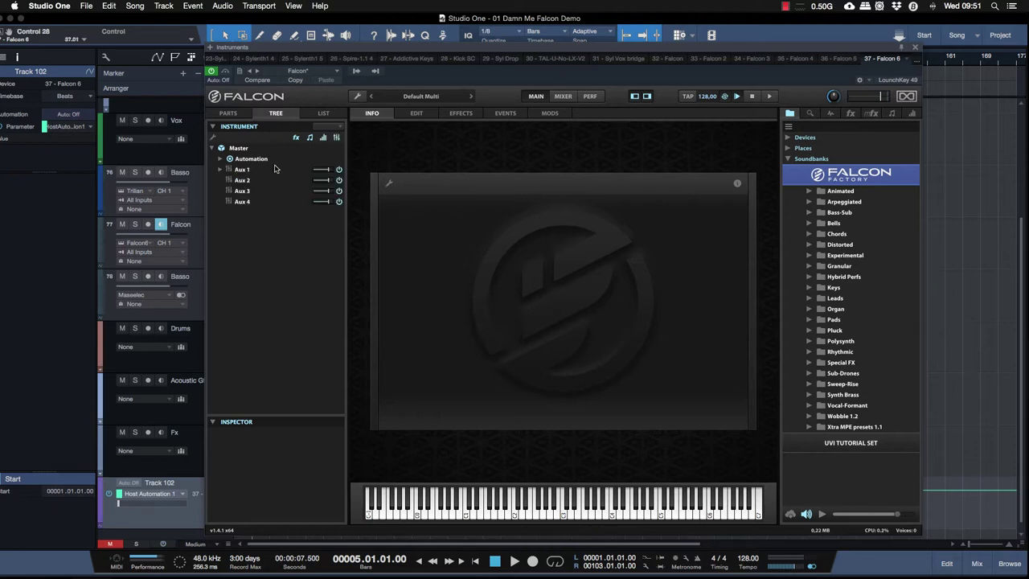
click(221, 170)
click(220, 169)
click(219, 160)
click(220, 161)
click(221, 169)
click(220, 169)
click(320, 114)
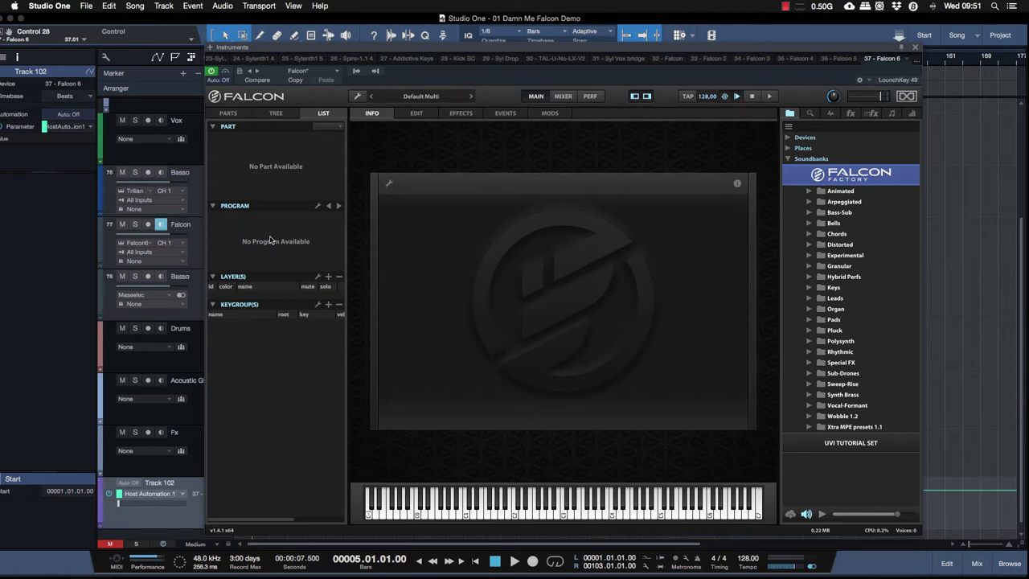
click(230, 114)
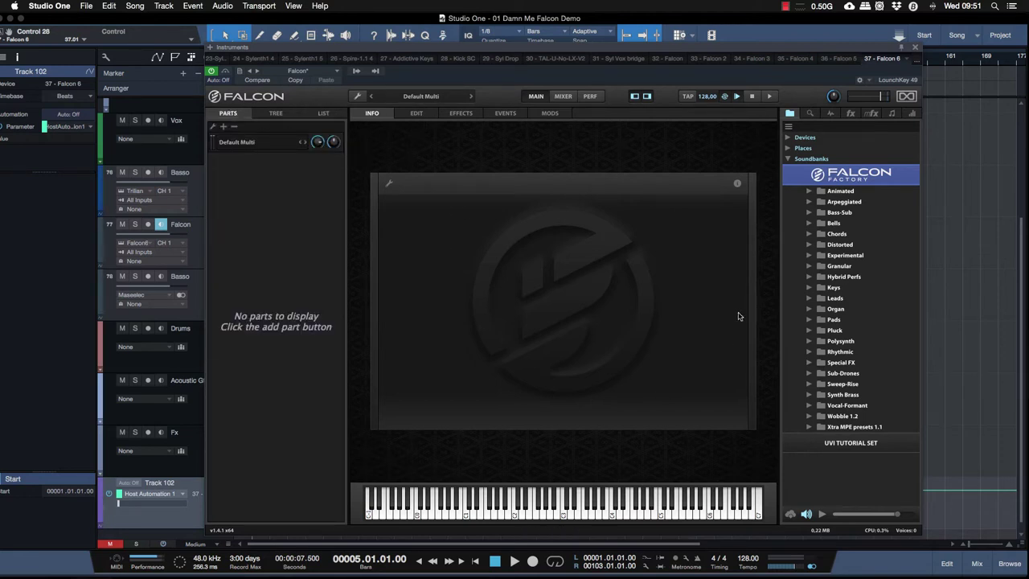
- Play a note on the virtual keyboard and review the Edit, Effects, Events and Mods pages before returning to Info
click(605, 511)
click(418, 113)
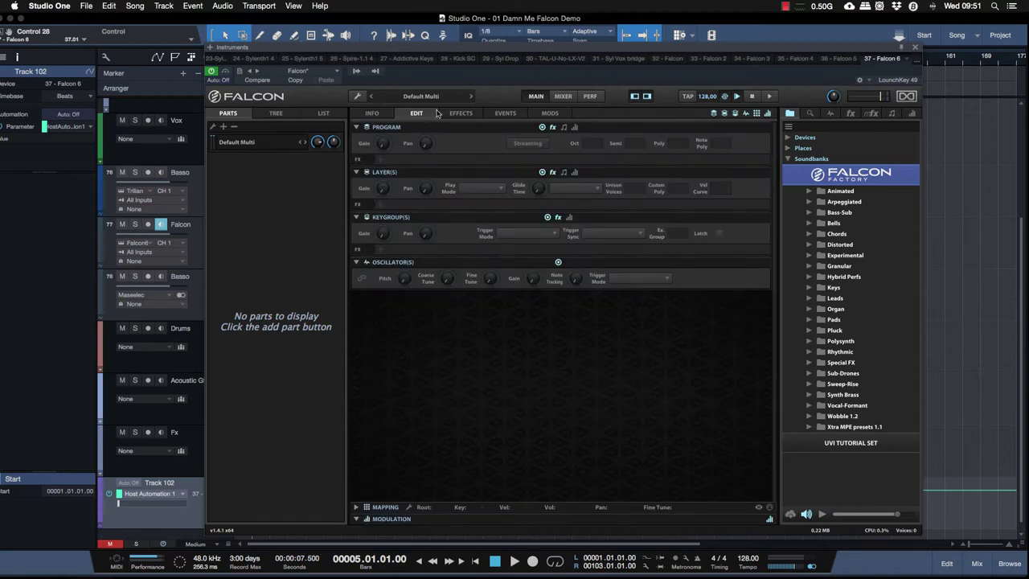
click(461, 114)
click(505, 115)
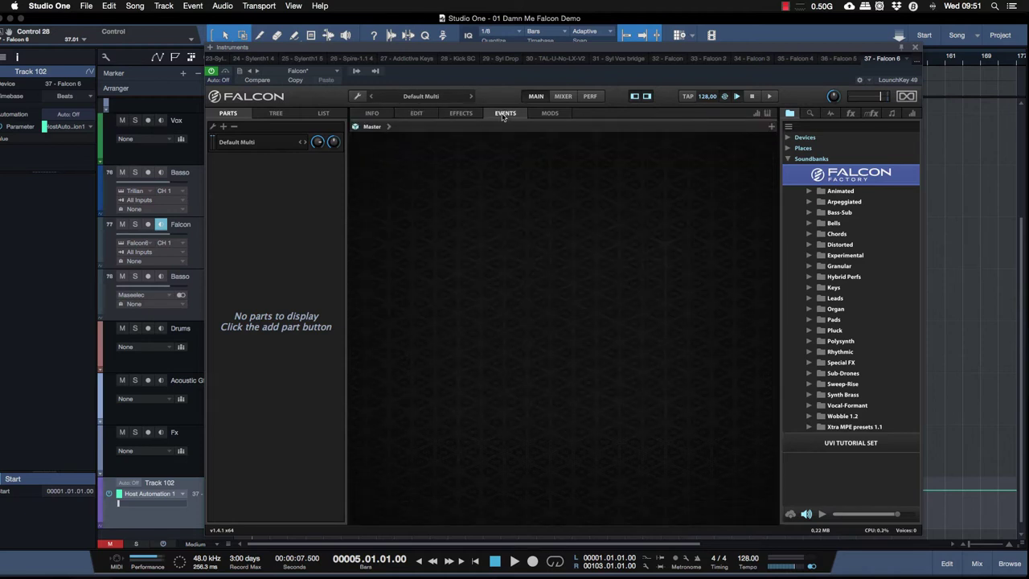
click(552, 113)
click(373, 113)
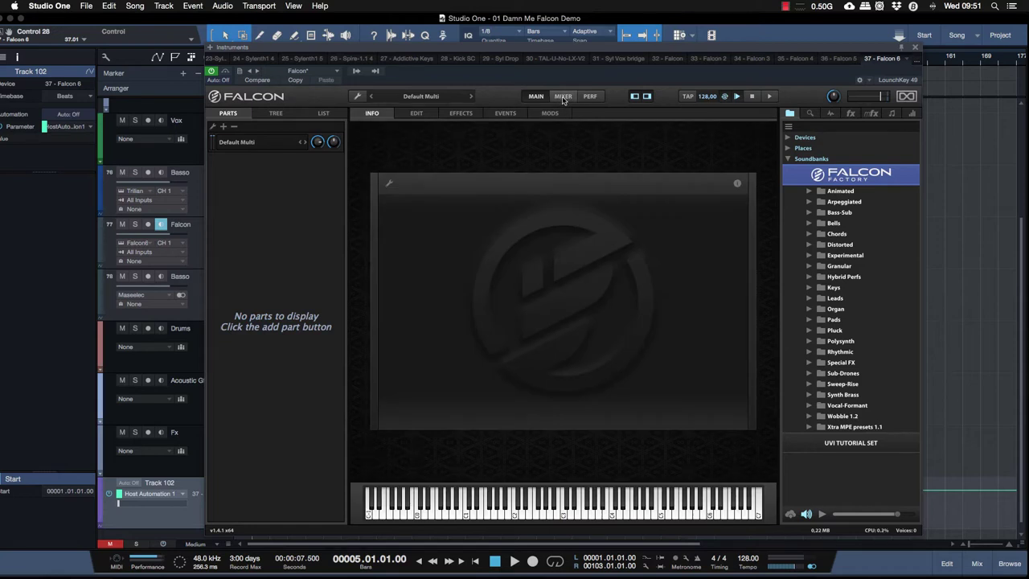
- Inspect the Mixer view, return to the Main view, and hide and restore the side panels
click(562, 97)
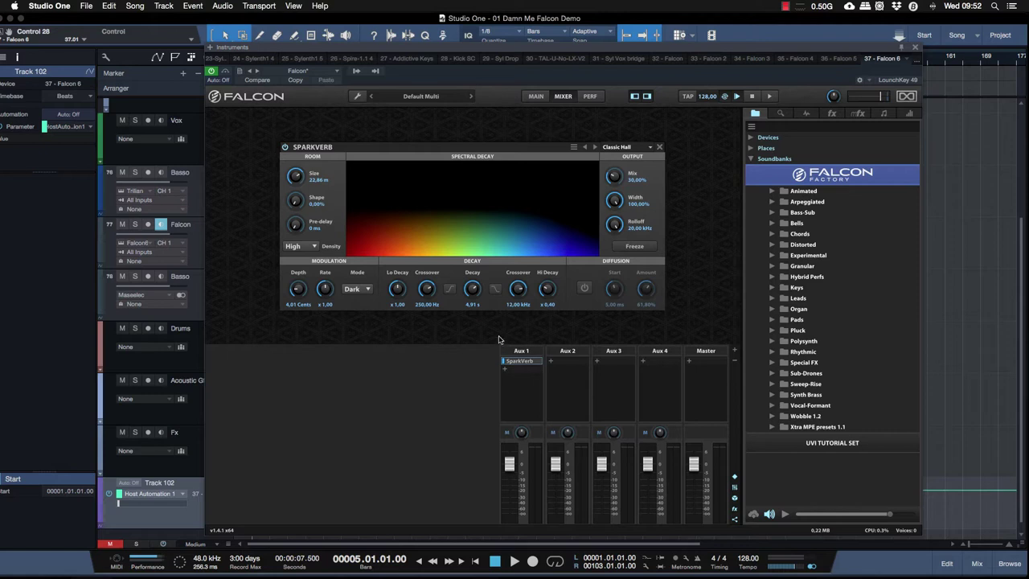
click(536, 96)
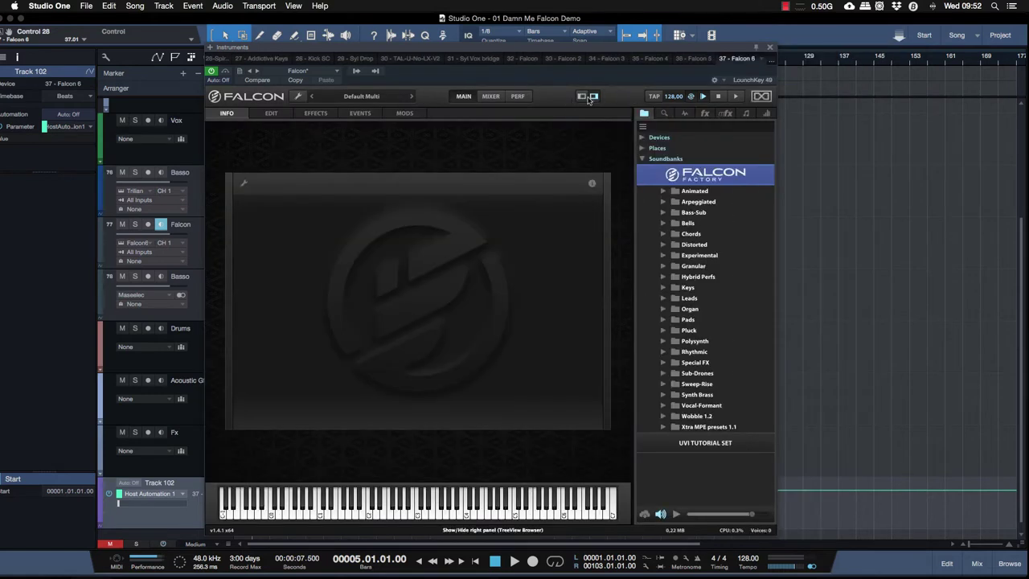
click(581, 96)
click(653, 95)
click(589, 95)
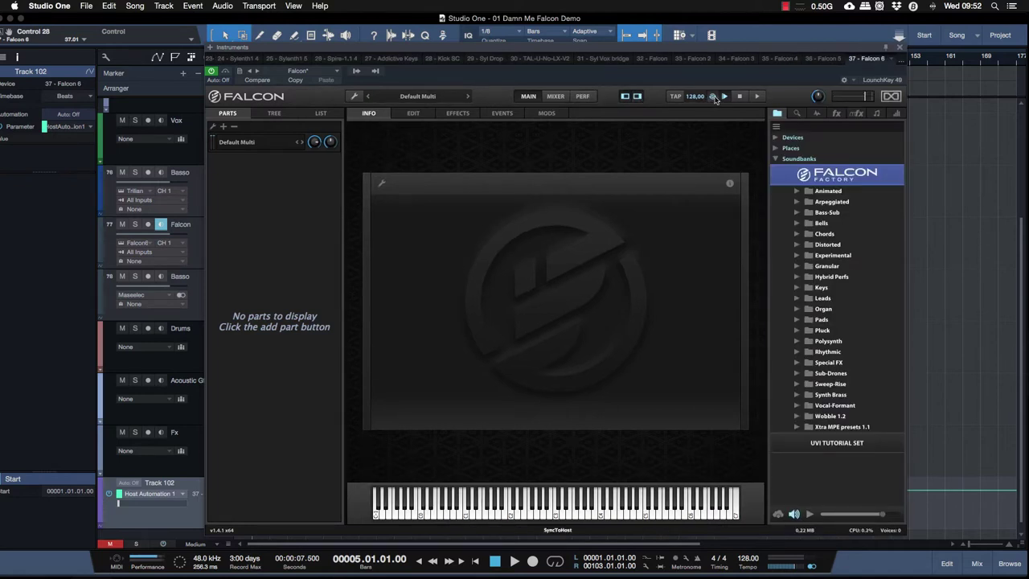
click(759, 98)
- Look at the preset search and the oscillator browser, expanding its Sample category
click(798, 115)
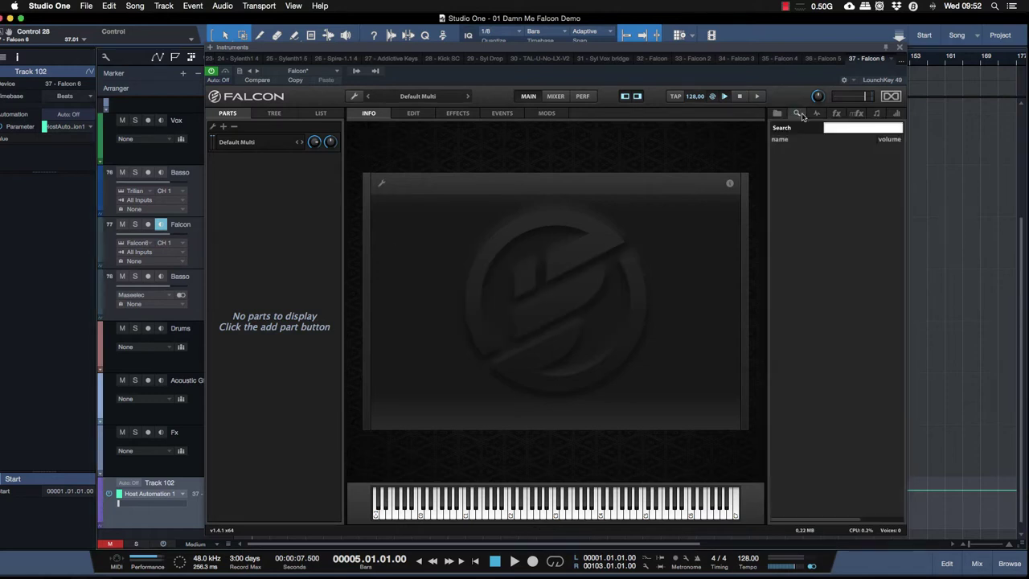
click(797, 116)
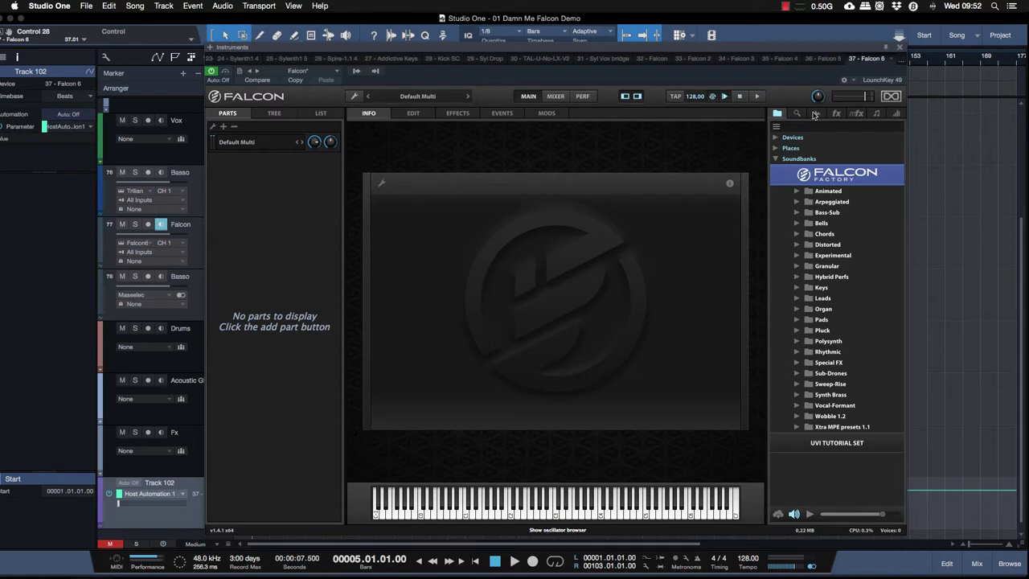
click(799, 114)
click(778, 114)
click(817, 113)
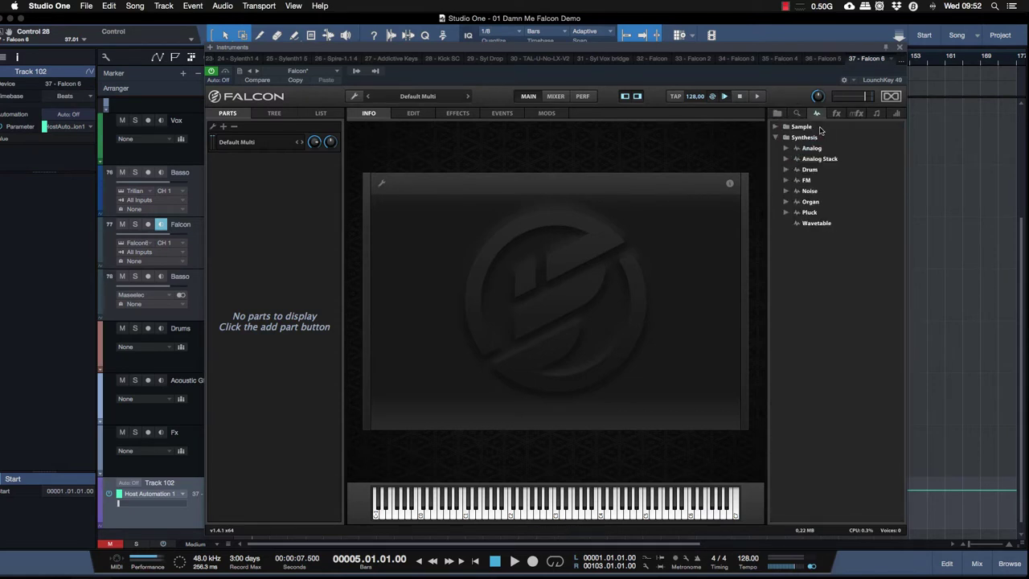
click(776, 127)
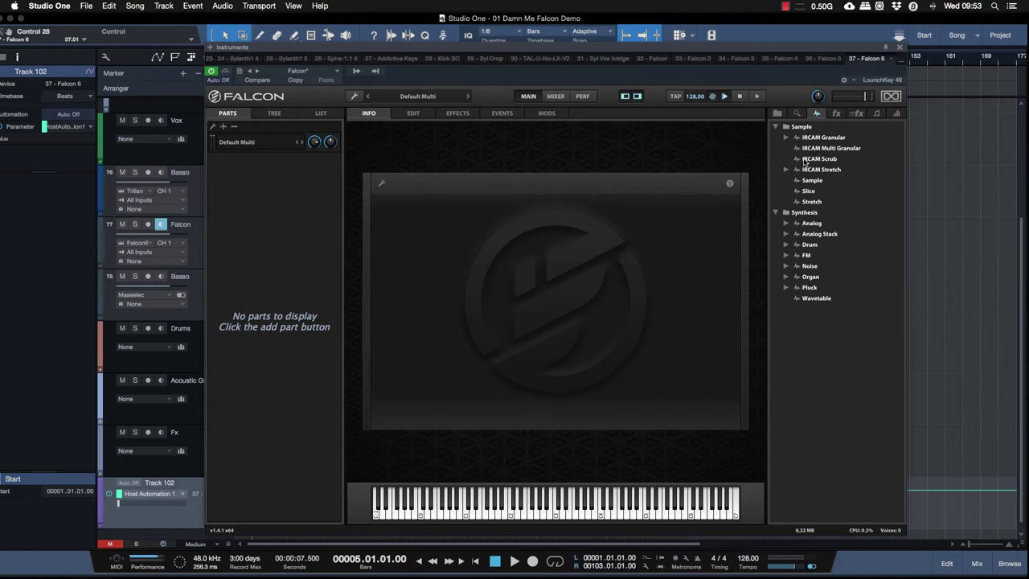
- Review the effects browser, looking inside its Delay category, and check the neighbouring mfx browser
click(836, 113)
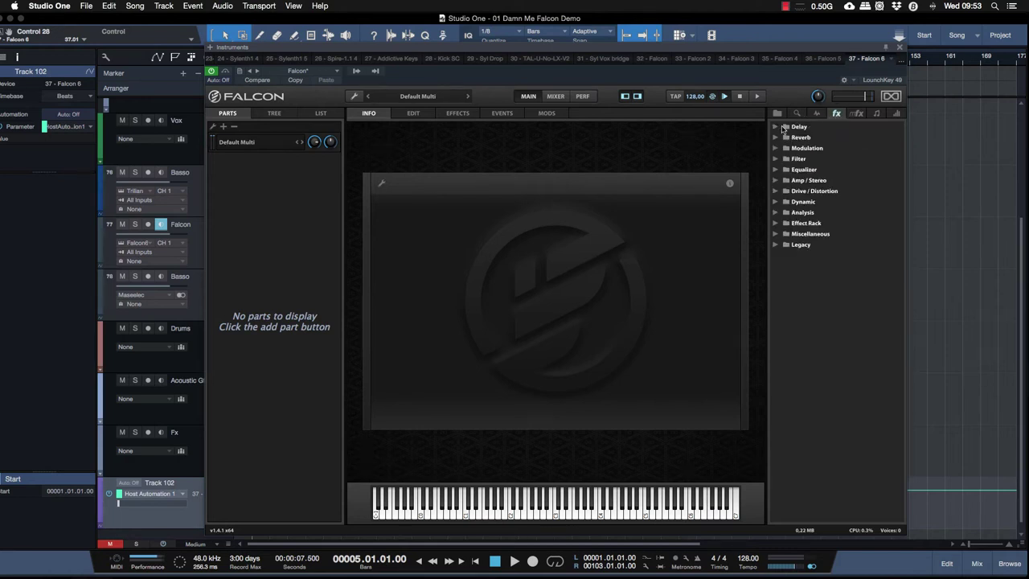
click(775, 127)
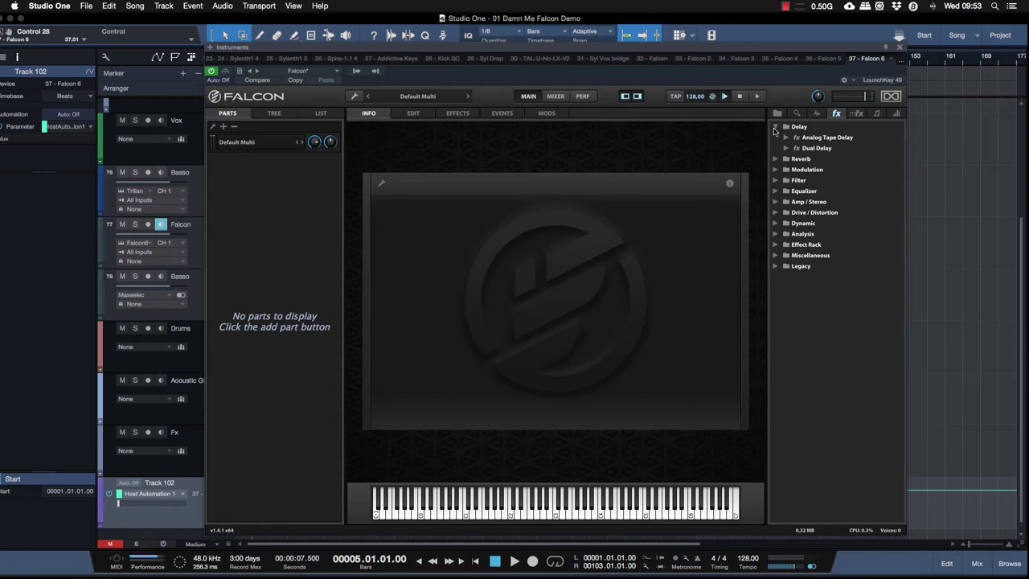
click(775, 127)
click(857, 112)
click(775, 137)
- Explore the event processor browser, looking inside the Arpeggiator's Chords and Triplet folders and the Micro Tuner presets
click(876, 113)
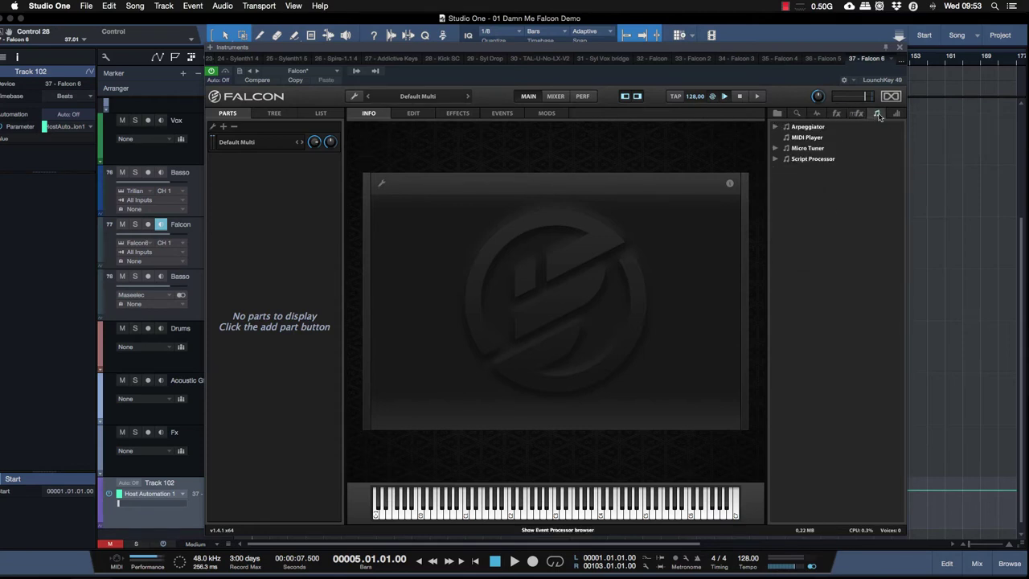
click(774, 127)
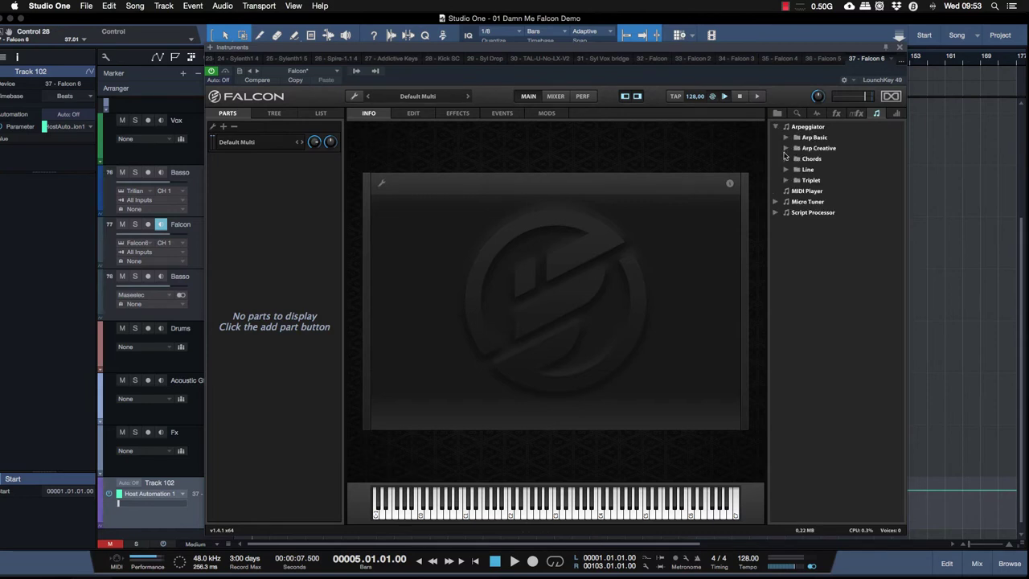
click(786, 159)
click(786, 158)
click(786, 180)
click(786, 180)
click(774, 202)
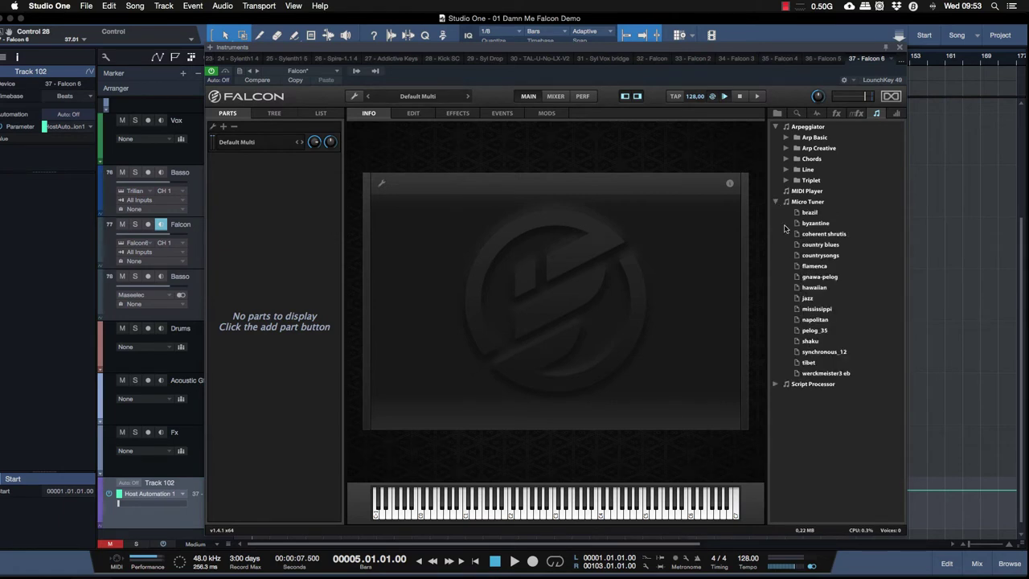
click(775, 202)
- Check the Global Tune control and review the modulation browser, collapsing its LFO group
mouse_move(825, 96)
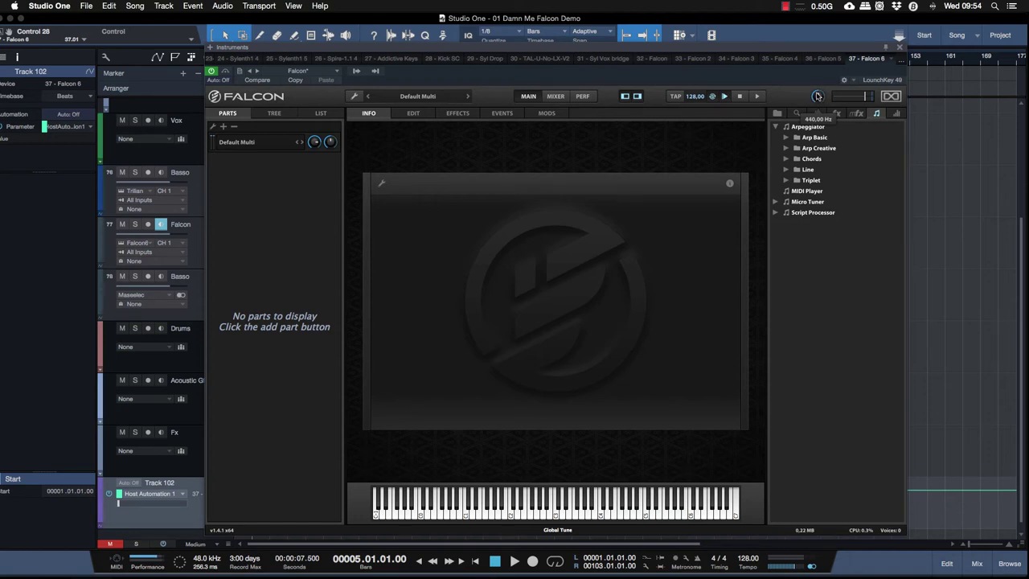
click(896, 113)
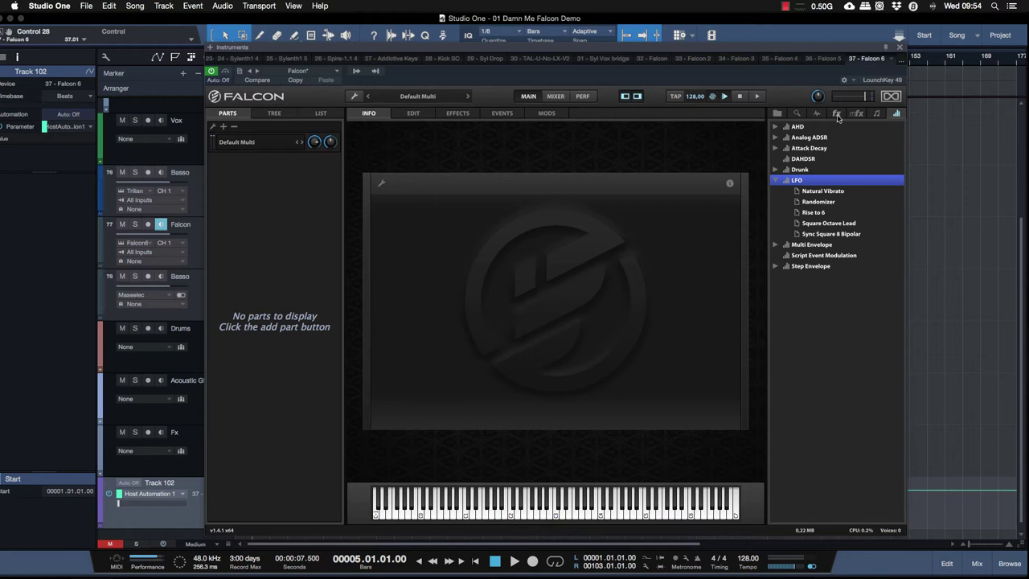
click(775, 180)
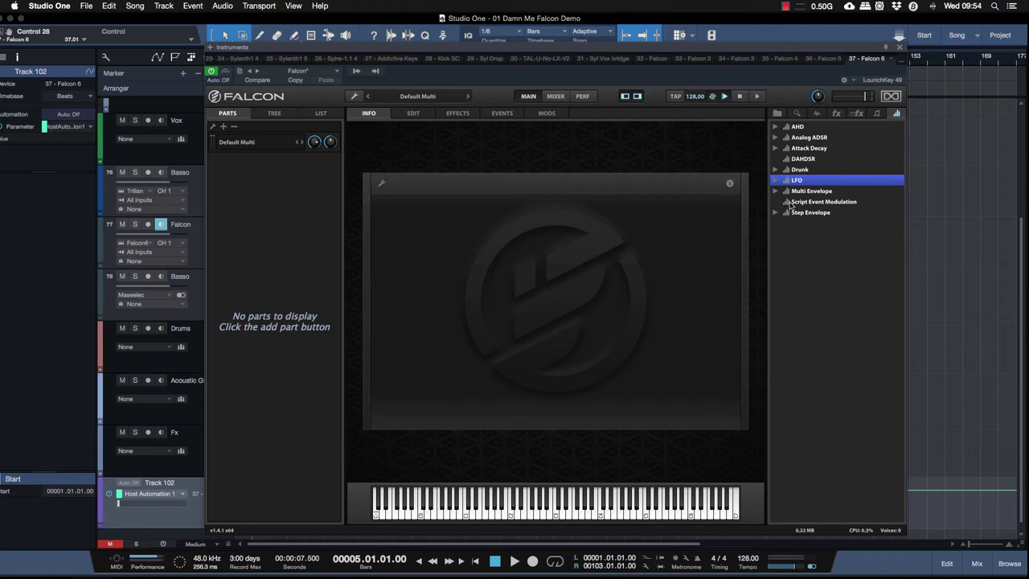
- Load the Octavoto Pluck program from the Falcon Factory soundbank's Rhythmic folder as a part of the multi
click(777, 114)
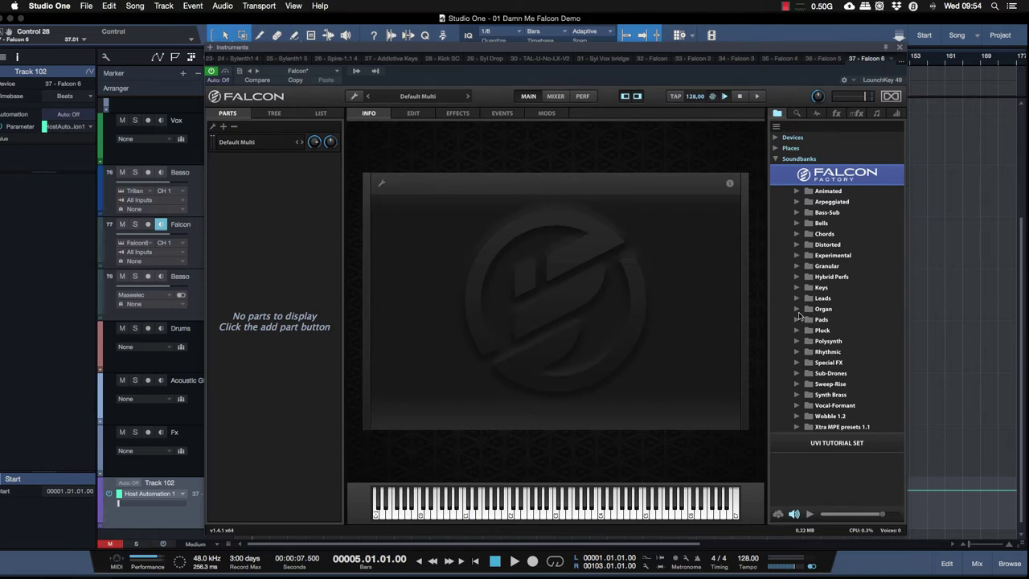
click(796, 351)
scroll(803, 349, down, 3)
scroll(806, 347, down, 2)
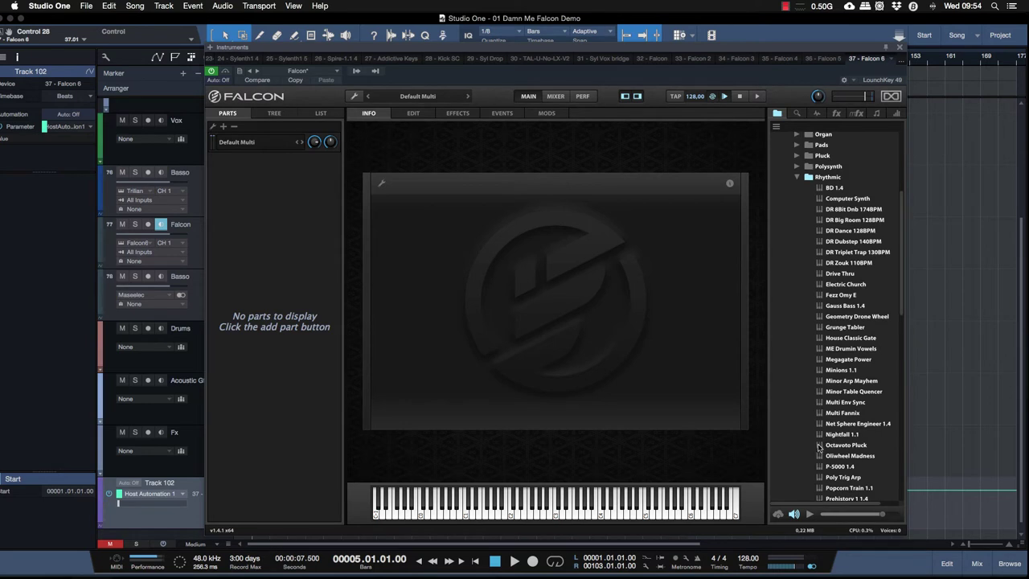
drag(821, 447, 304, 306)
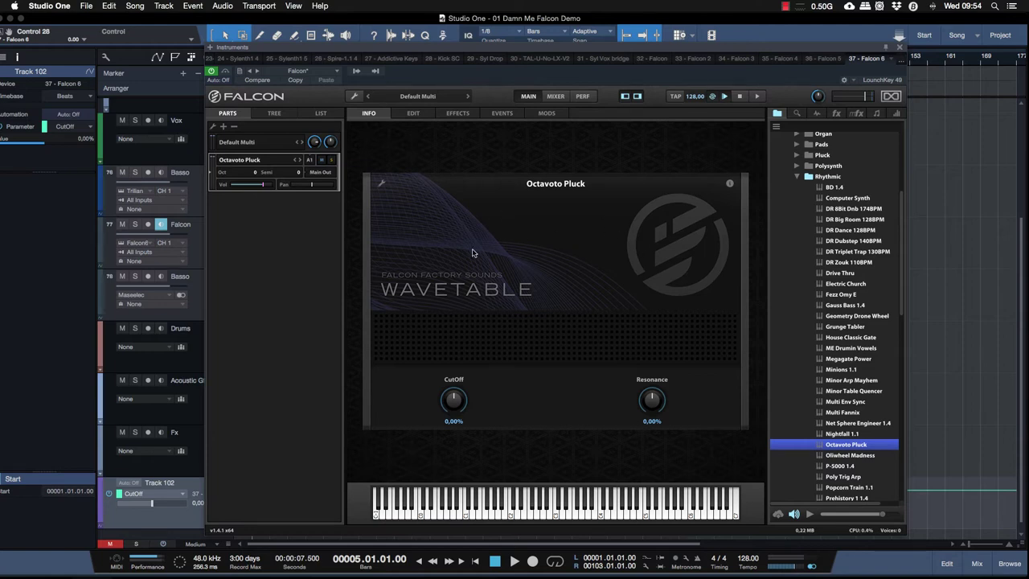
- Lower the Octavoto Pluck part's volume and turn its CutOff down to about -27%
drag(263, 186, 244, 187)
drag(452, 399, 452, 412)
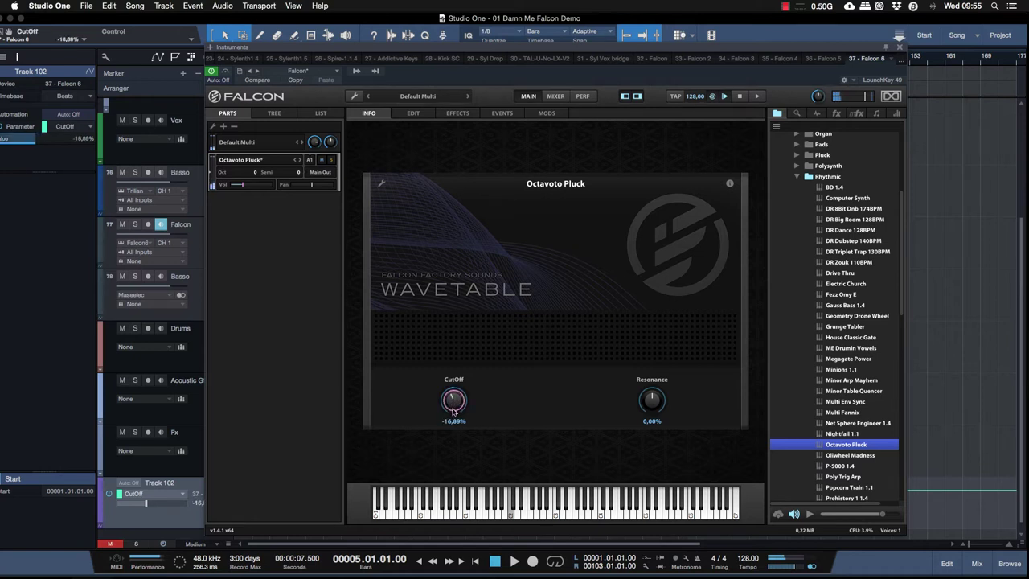
mouse_move(244, 188)
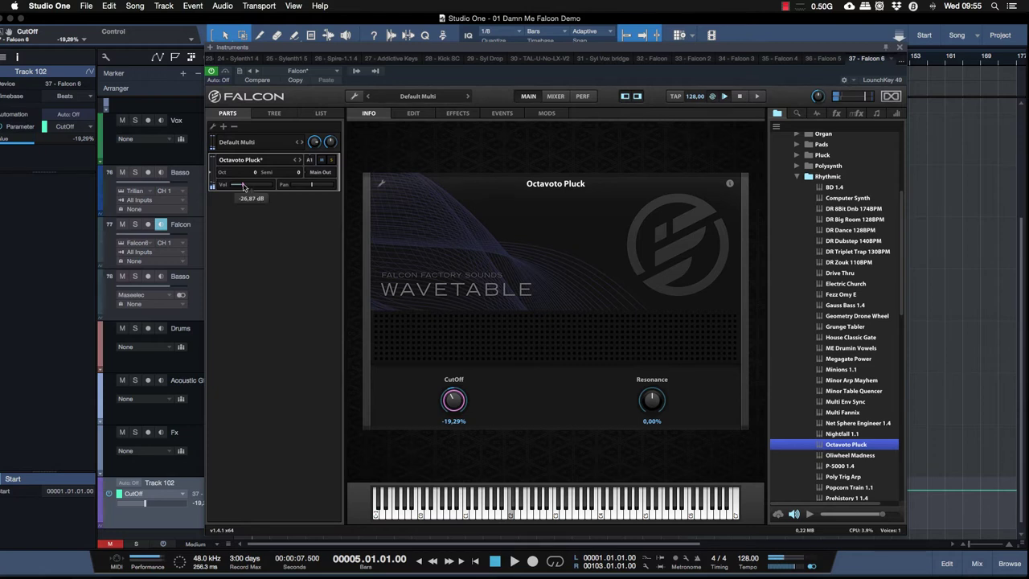
mouse_move(450, 400)
mouse_down()
mouse_move(449, 410)
mouse_move(451, 400)
mouse_up()
- Raise Octavoto Pluck's Resonance to about 19% and readjust its CutOff to about -21%
drag(653, 404, 653, 394)
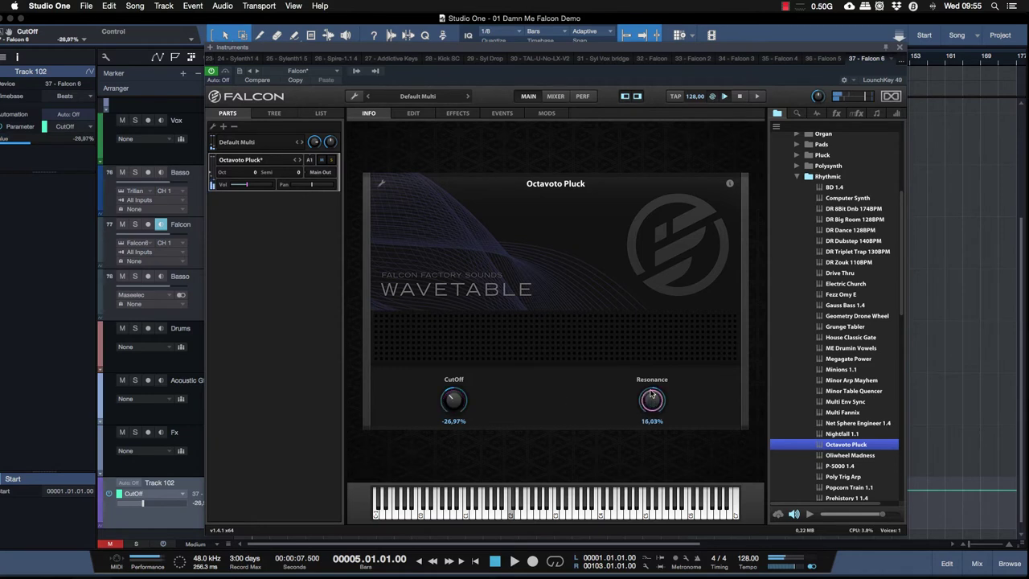
mouse_move(435, 400)
mouse_down()
mouse_move(447, 313)
mouse_move(444, 399)
mouse_up()
scroll(445, 399, down, 8)
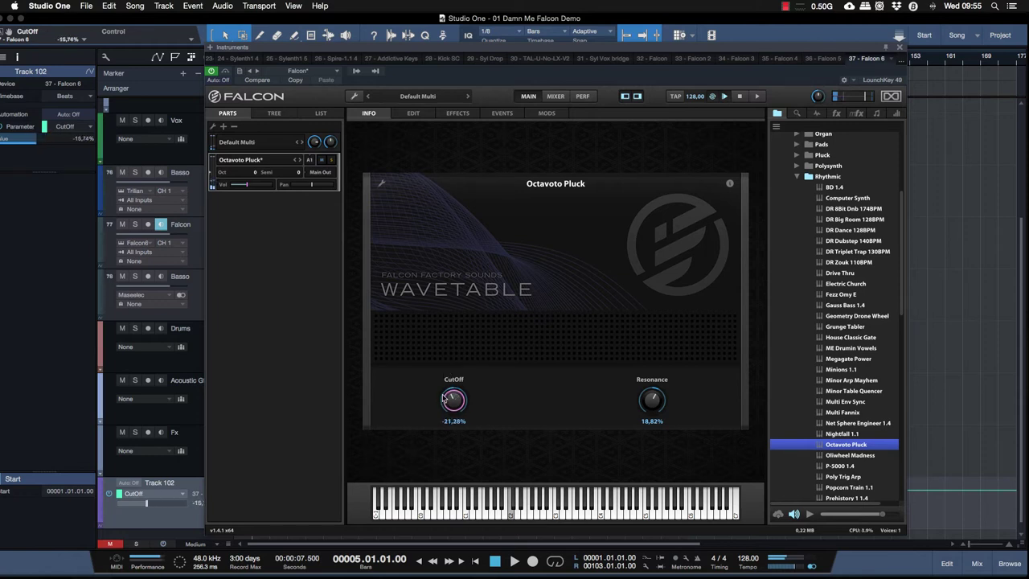
- Nudge CutOff to about -20% and examine the Falcon 6 host automation parameters available to Track 102, leaving its automation assignments alone
scroll(444, 400, down, 2)
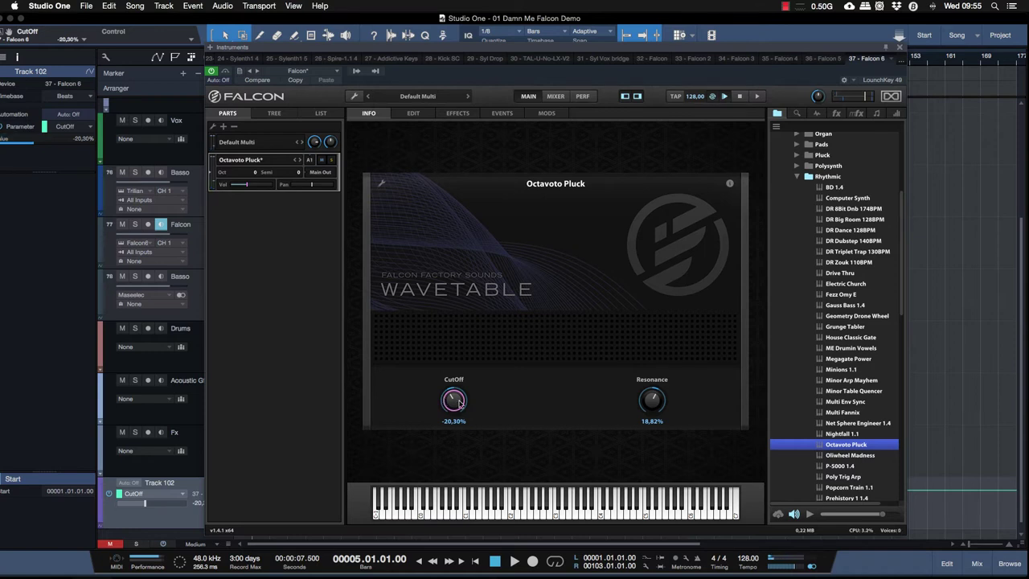
click(163, 494)
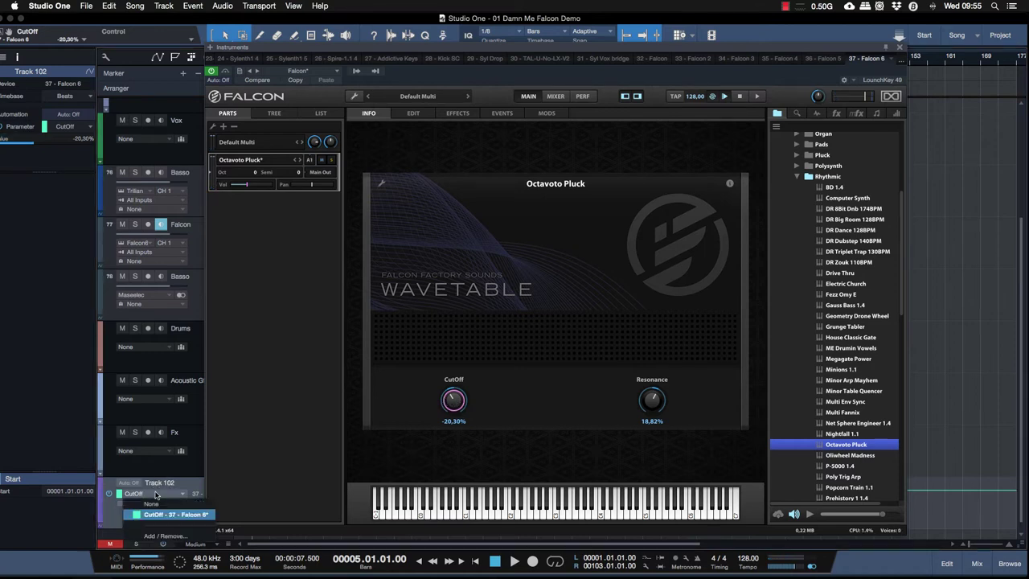
click(183, 537)
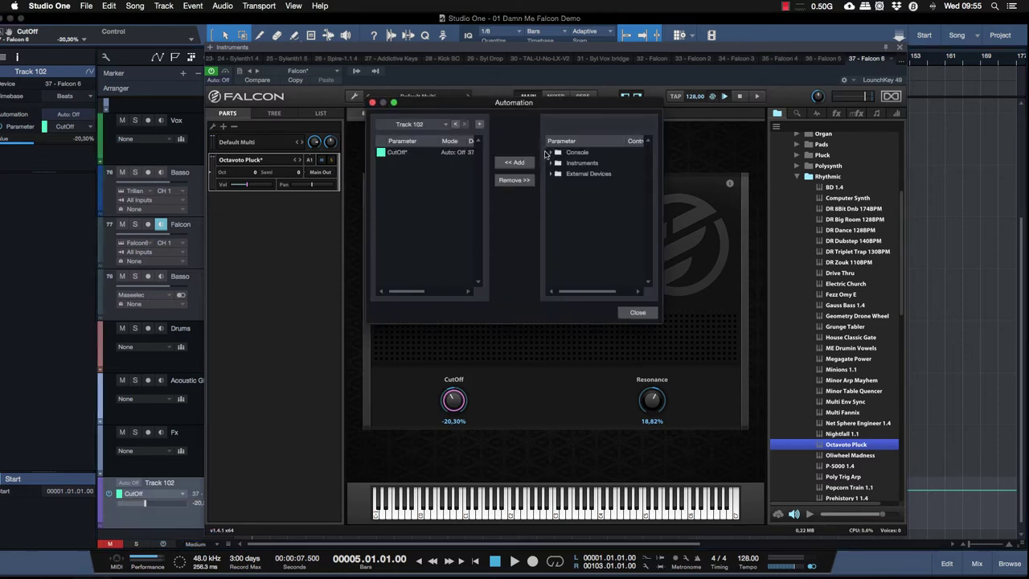
click(552, 162)
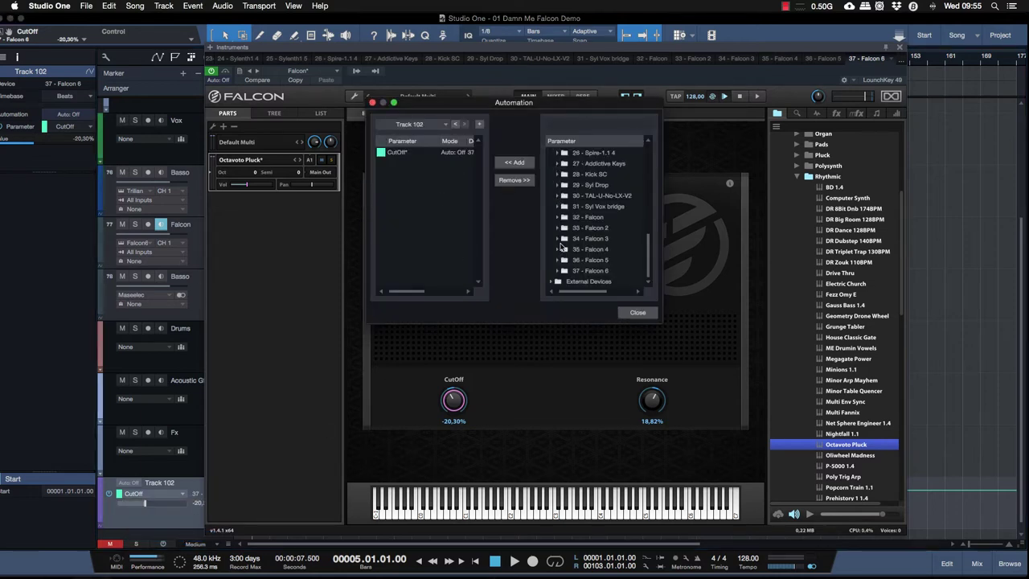
click(556, 271)
scroll(574, 201, down, 5)
scroll(574, 190, up, 2)
scroll(574, 189, up, 3)
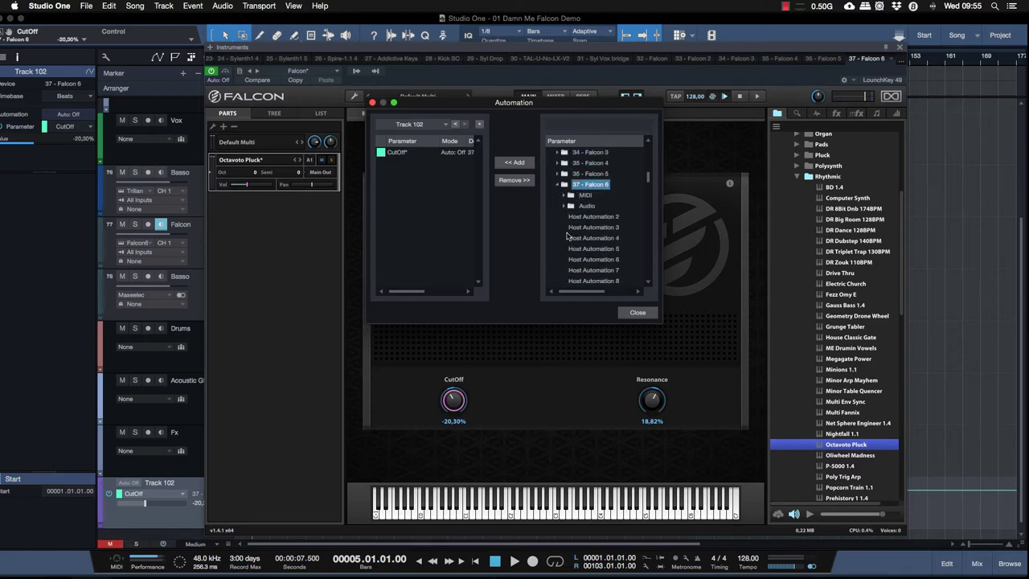
scroll(567, 236, down, 10)
scroll(569, 239, down, 15)
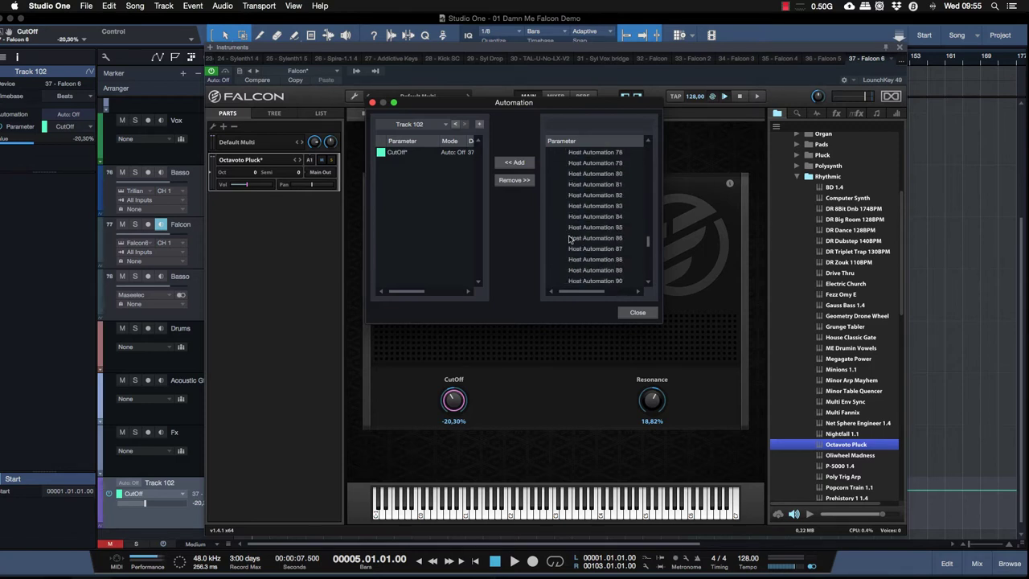
click(576, 226)
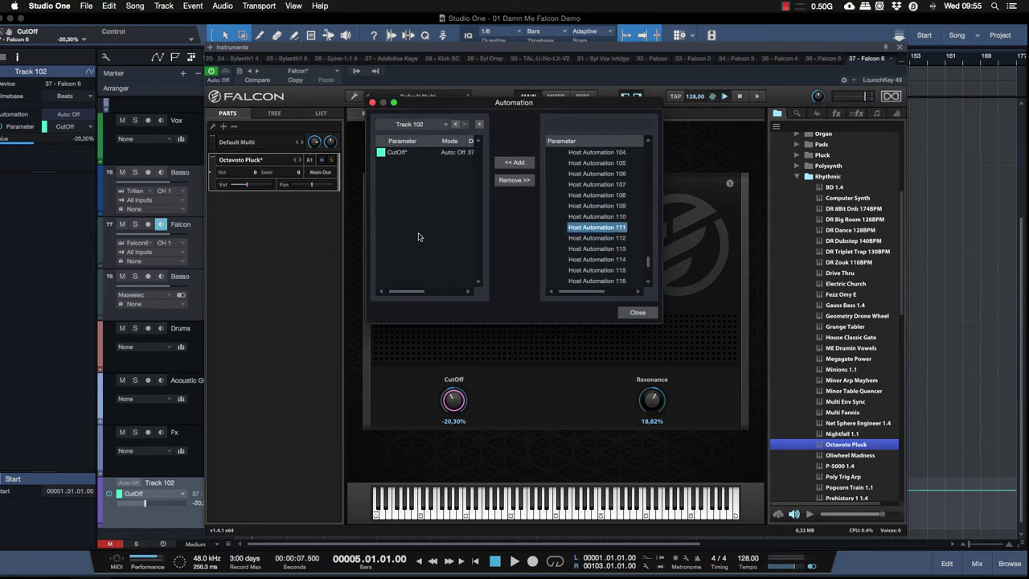
click(637, 313)
- Reset Octavoto Pluck's CutOff and Resonance macros to 0%
drag(455, 402, 494, 399)
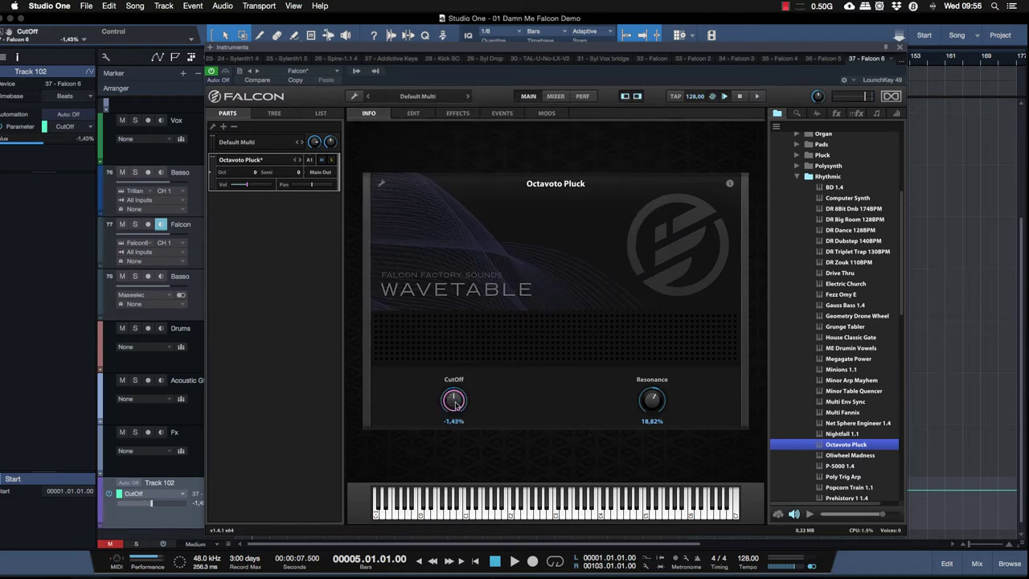
double_click(455, 401)
double_click(653, 401)
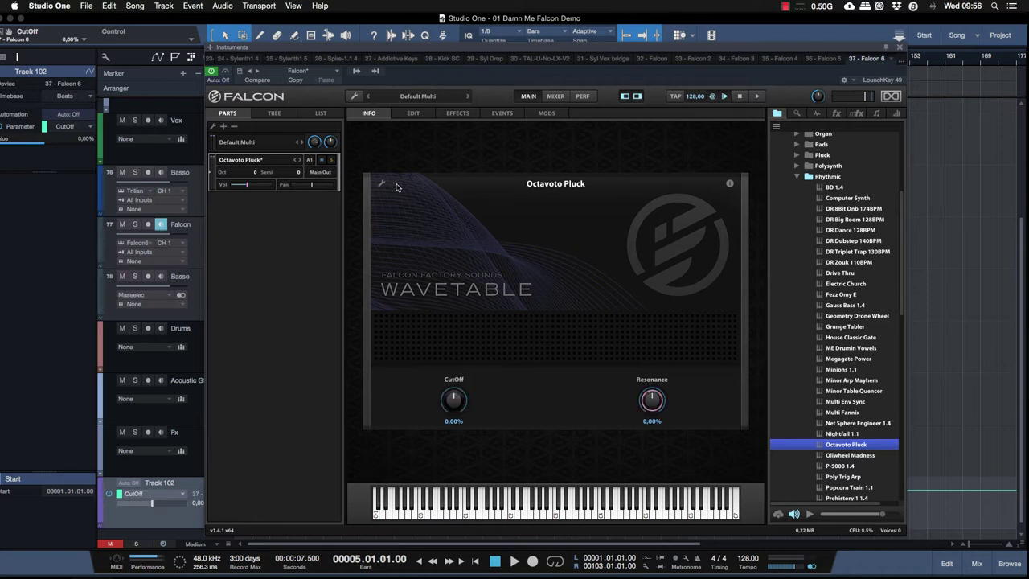
- Show Octavoto Pluck's edit page, expand the keygroup's Analog Filter and check its mode options
click(413, 114)
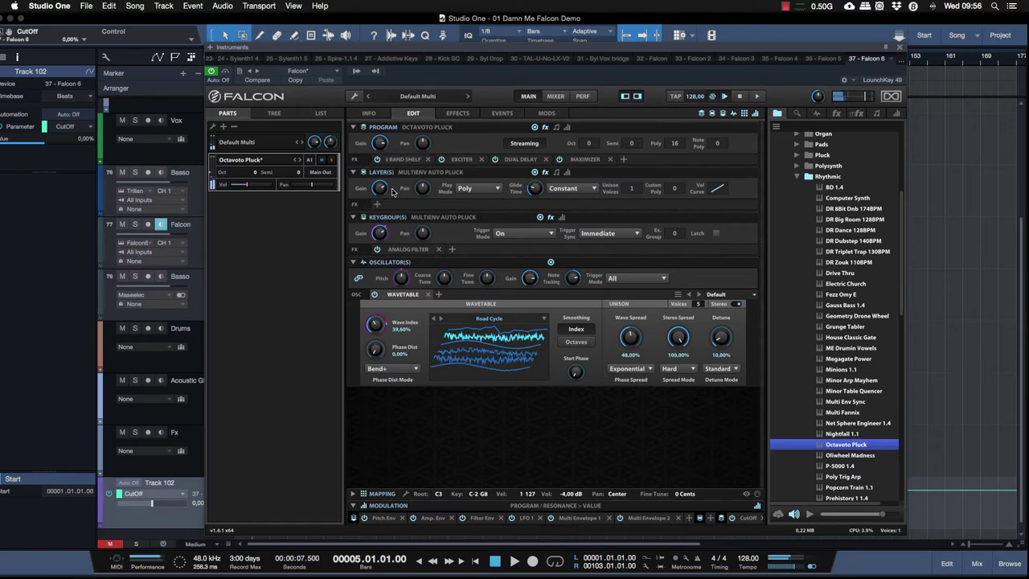
click(406, 250)
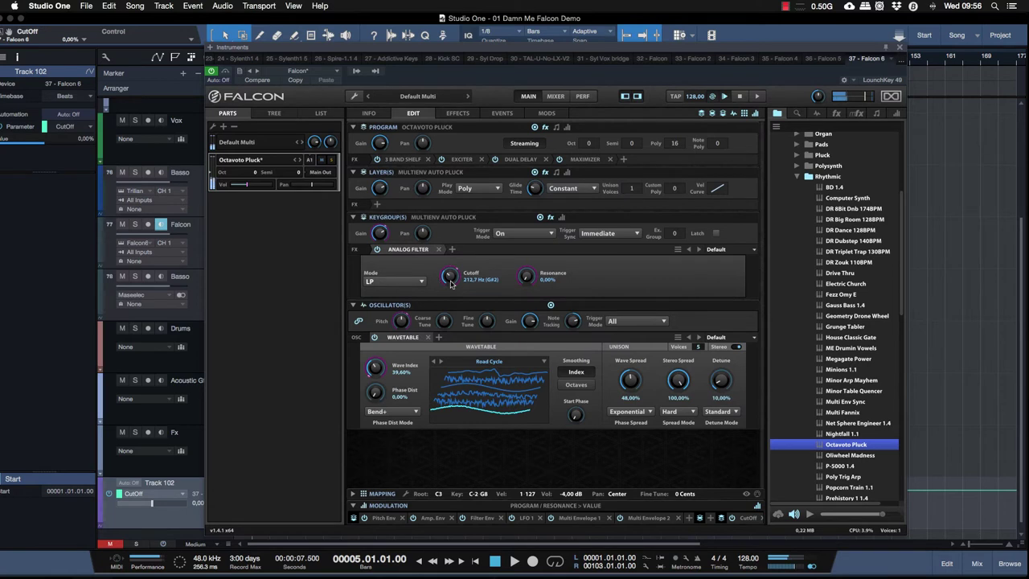
click(418, 286)
click(414, 266)
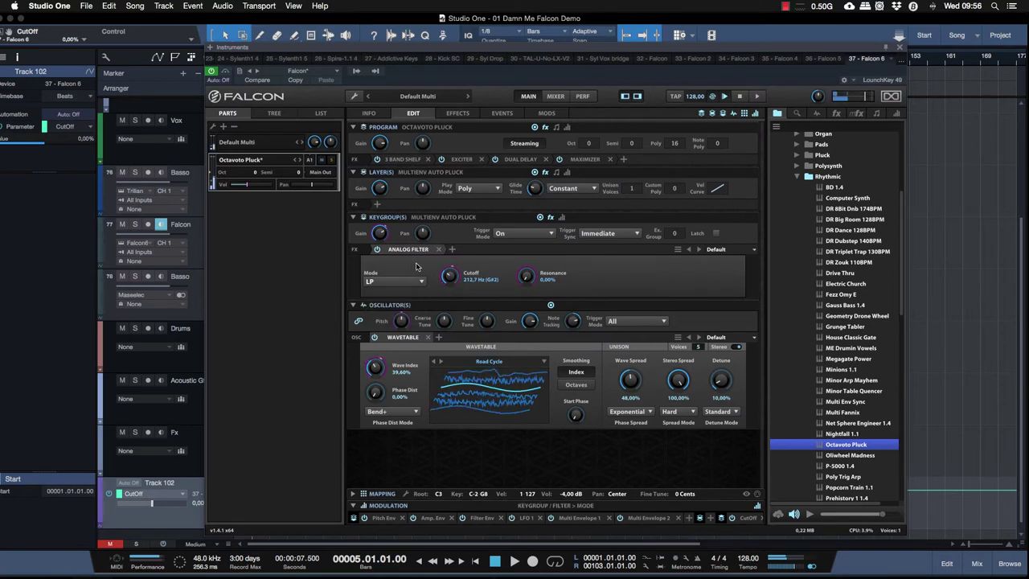
- Try the Analog Filter's cutoff at about 1.58 kHz with the keygroup gain lowered to about -27 dB
drag(448, 281, 442, 231)
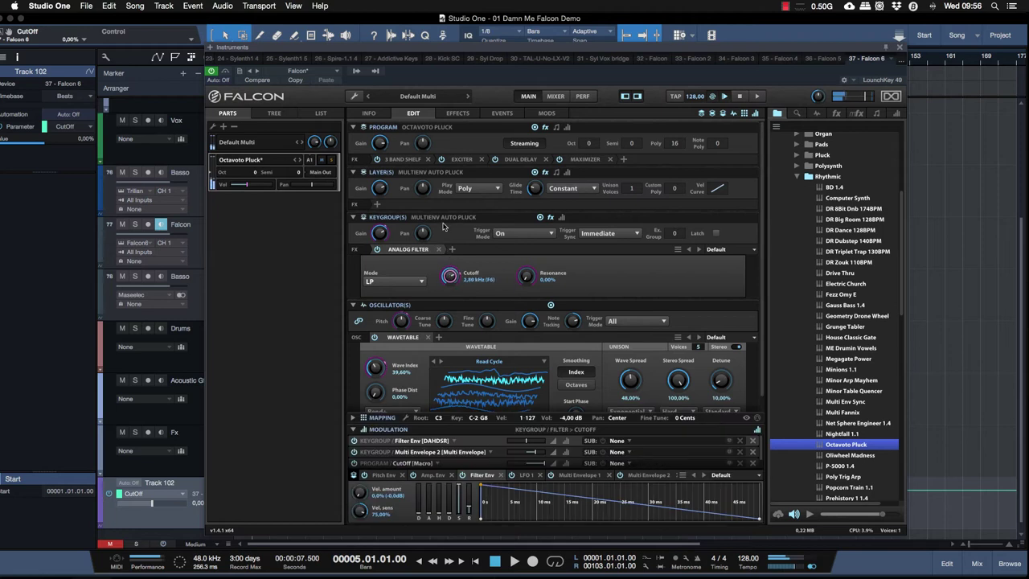
drag(444, 281, 445, 281)
drag(380, 233, 384, 268)
drag(449, 279, 445, 244)
drag(377, 232, 377, 247)
mouse_move(450, 276)
mouse_down()
mouse_move(446, 254)
mouse_move(450, 275)
mouse_up()
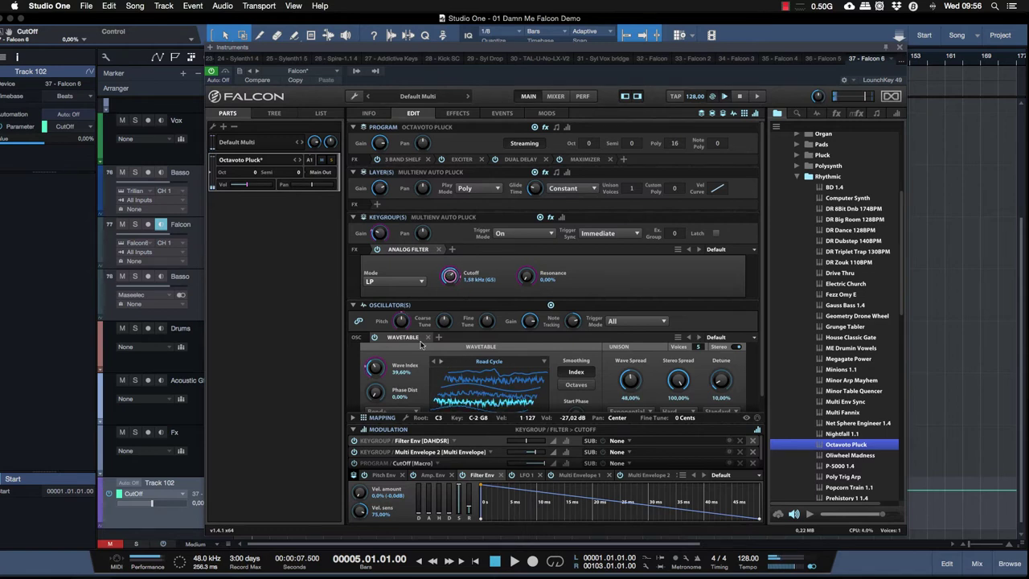
- Raise the keygroup gain to about 0 dB and lower the Analog Filter's cutoff to about 133 Hz
click(379, 233)
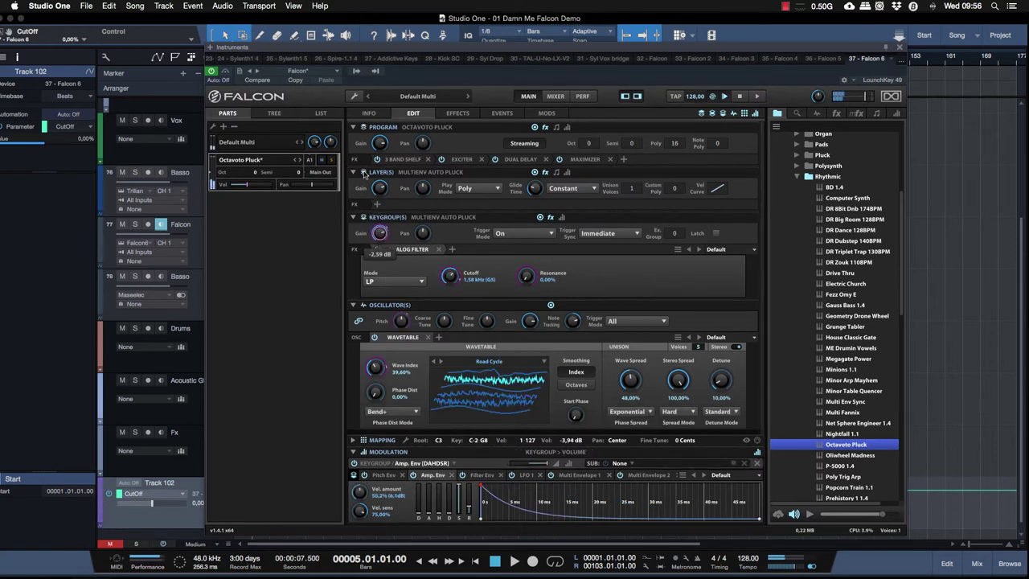
drag(457, 274, 451, 319)
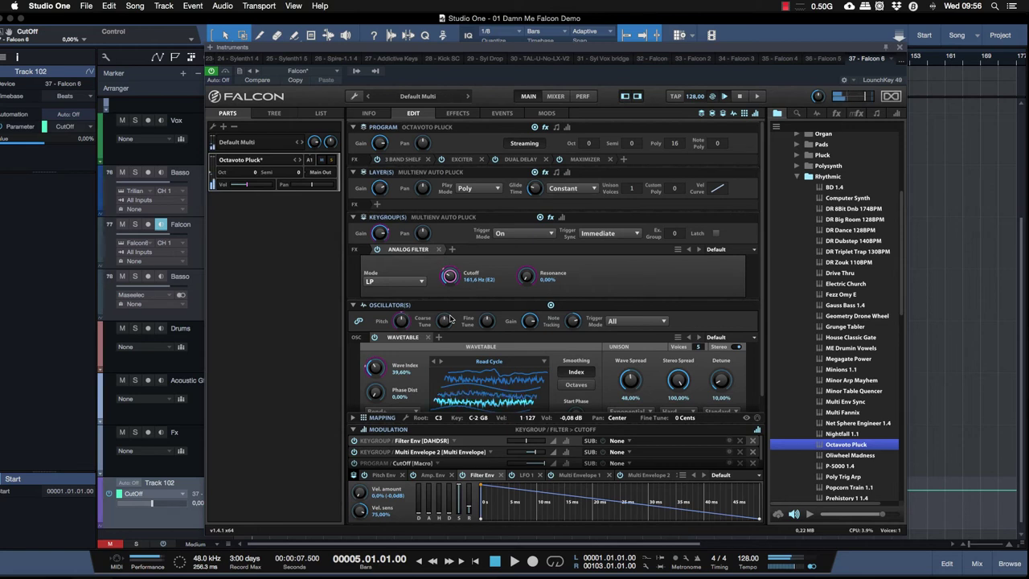
drag(451, 319, 451, 329)
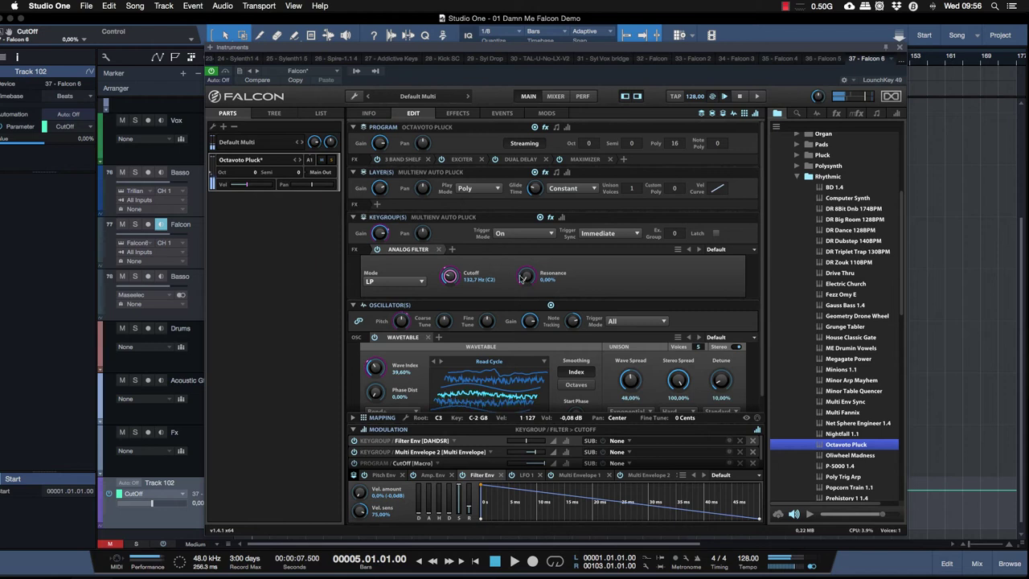
- Set LFO 1's frequency to about 1.41 Hz and its depth to about 32% in the modulation section
scroll(471, 303, down, 2)
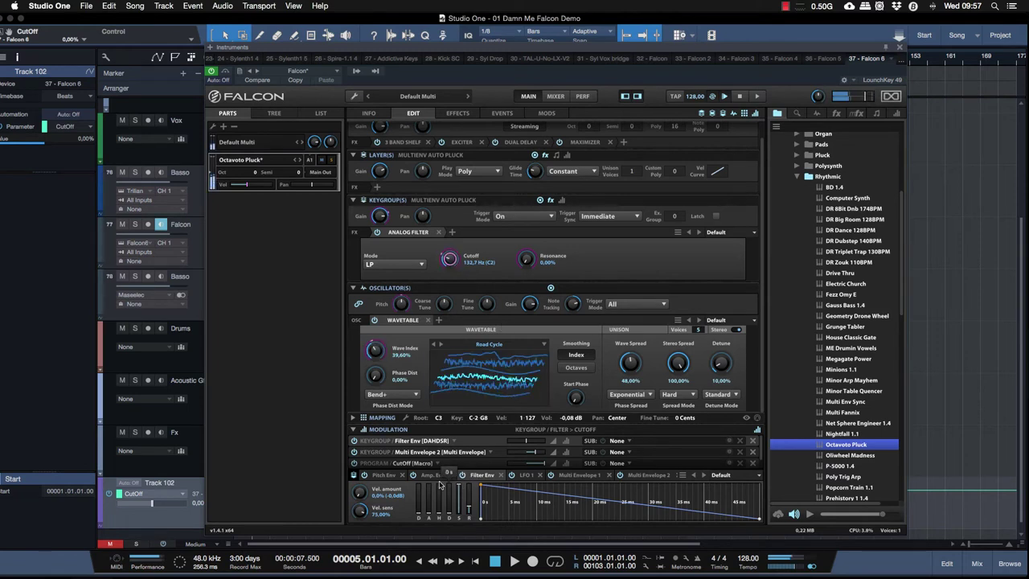
click(527, 474)
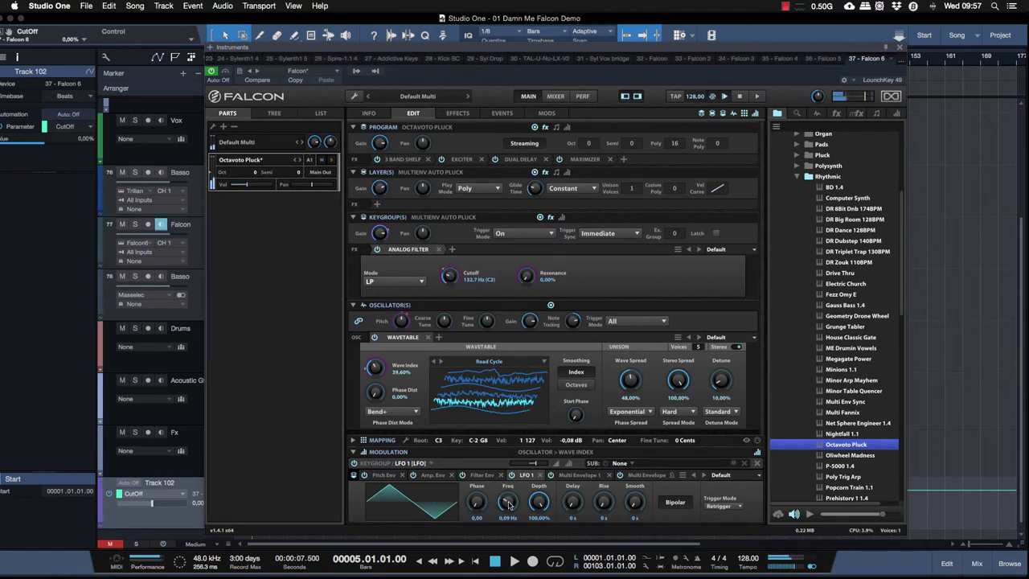
drag(510, 523, 503, 448)
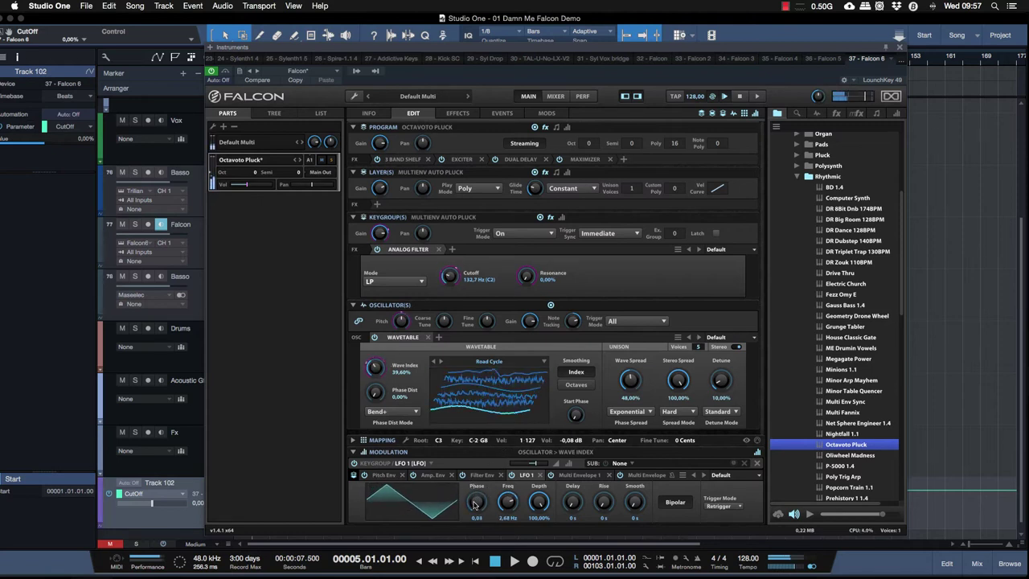
drag(540, 507, 545, 565)
drag(543, 517, 545, 545)
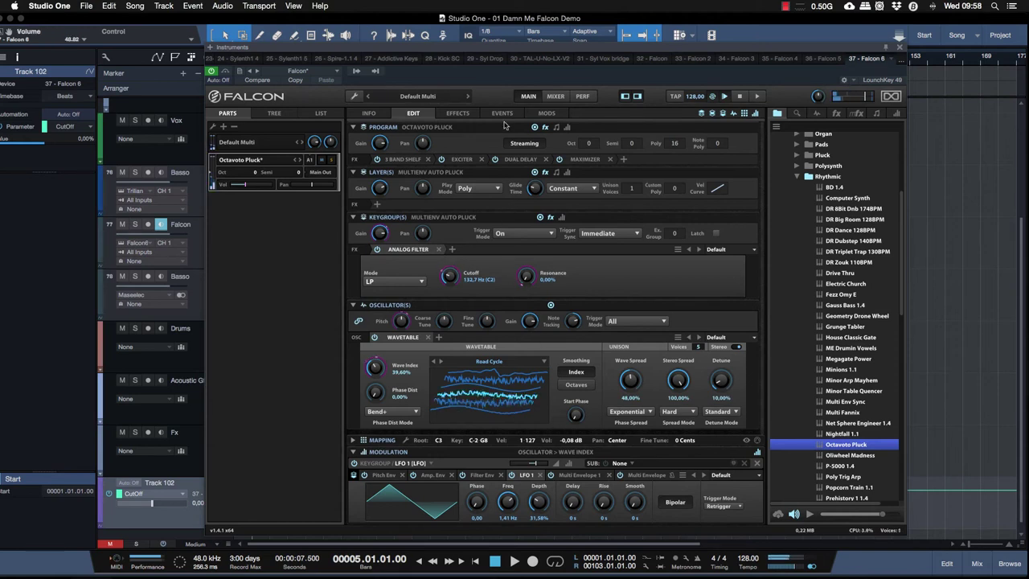
- Review the program-level effects in turn: 3 Band Shelf, Exciter, Dual Delay and Maximizer
click(463, 160)
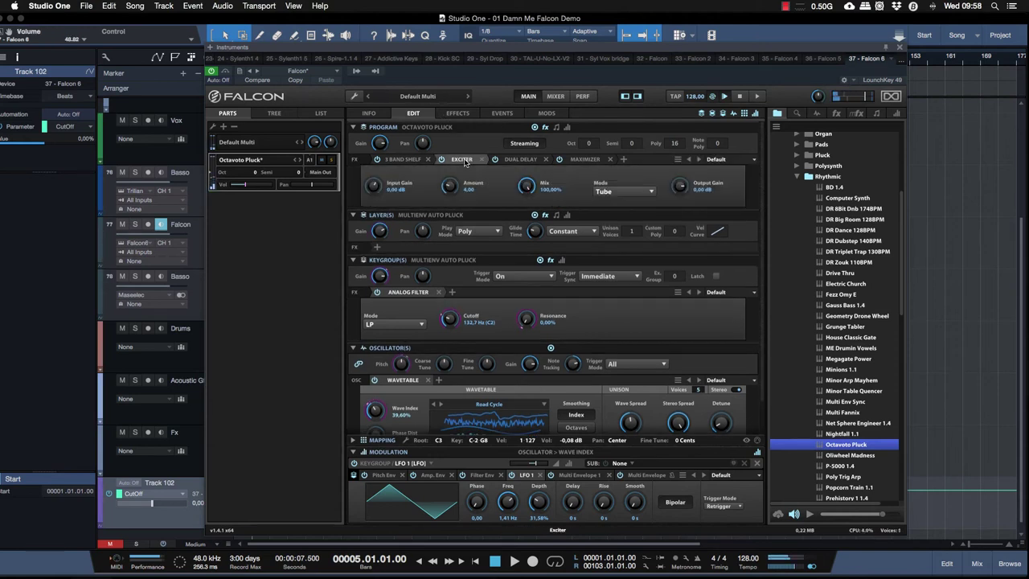
click(402, 159)
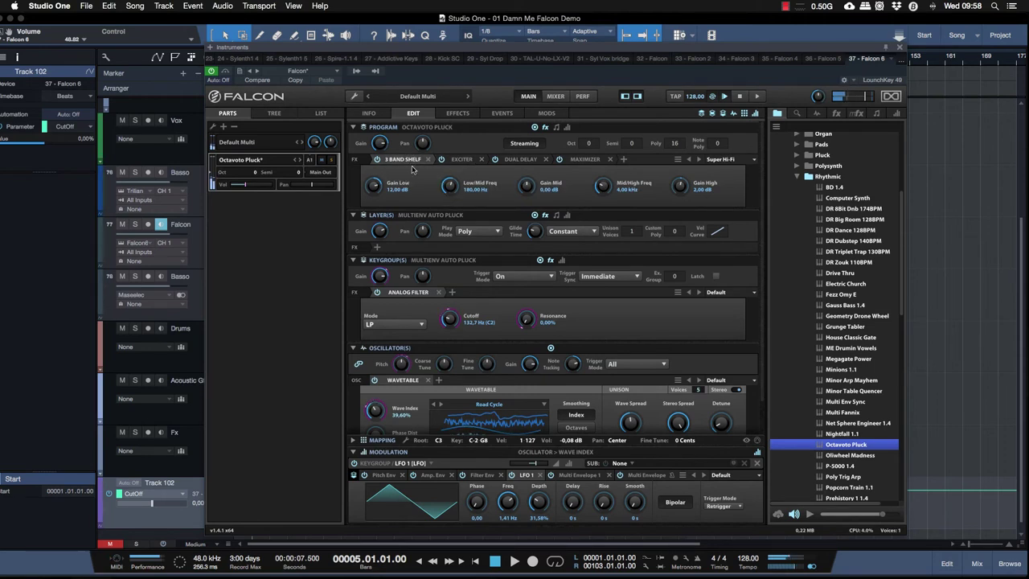
click(463, 160)
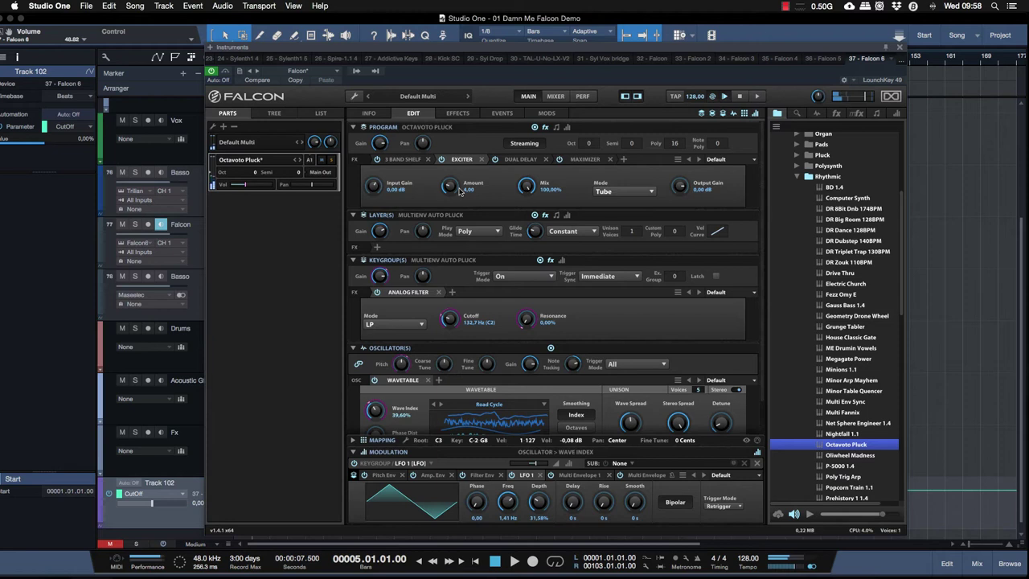
click(521, 160)
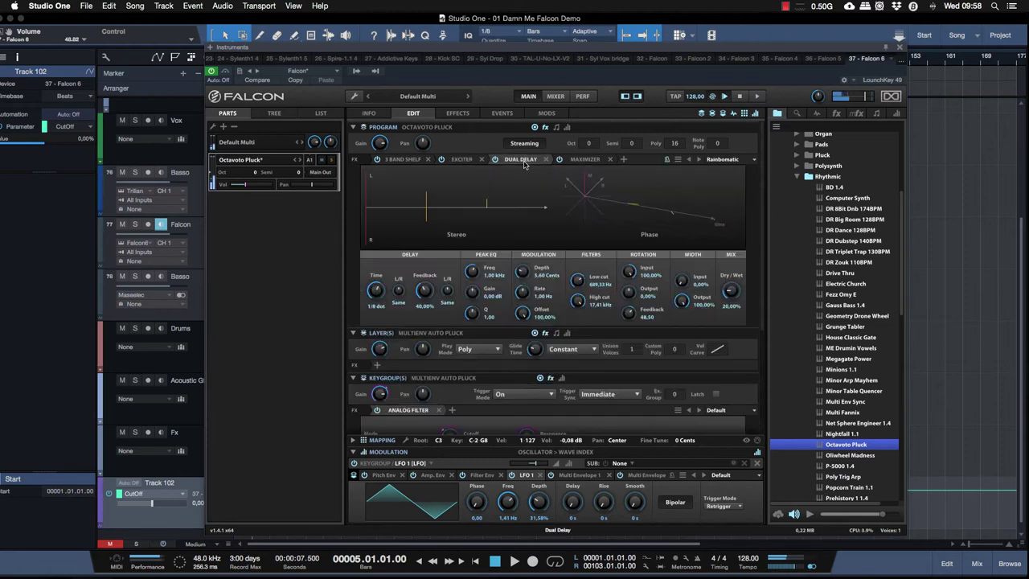
click(585, 161)
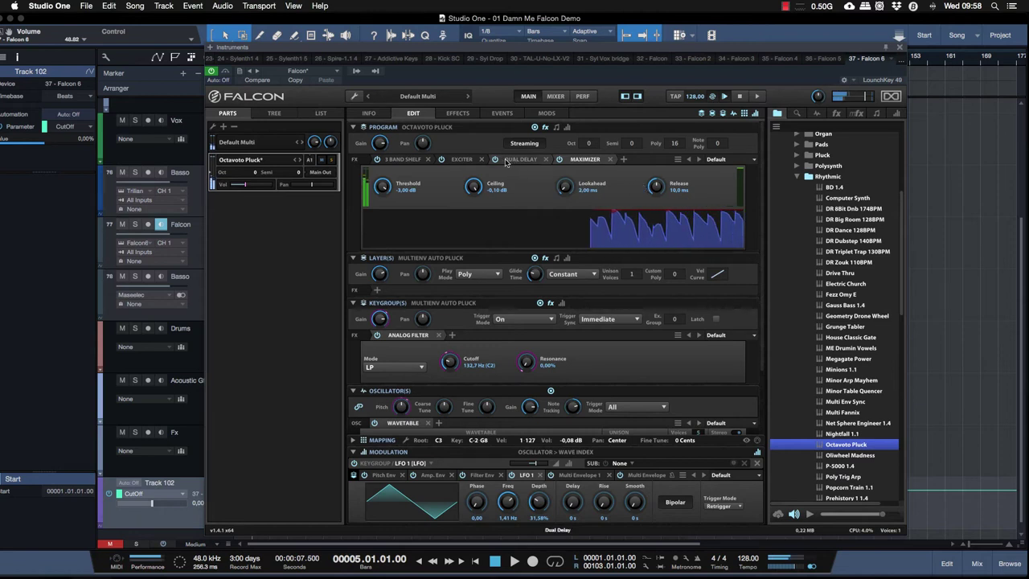
- Lower the Maximizer's threshold to about -8.4 dB, and collapse the effect to show the program's event and modulation rows
click(380, 193)
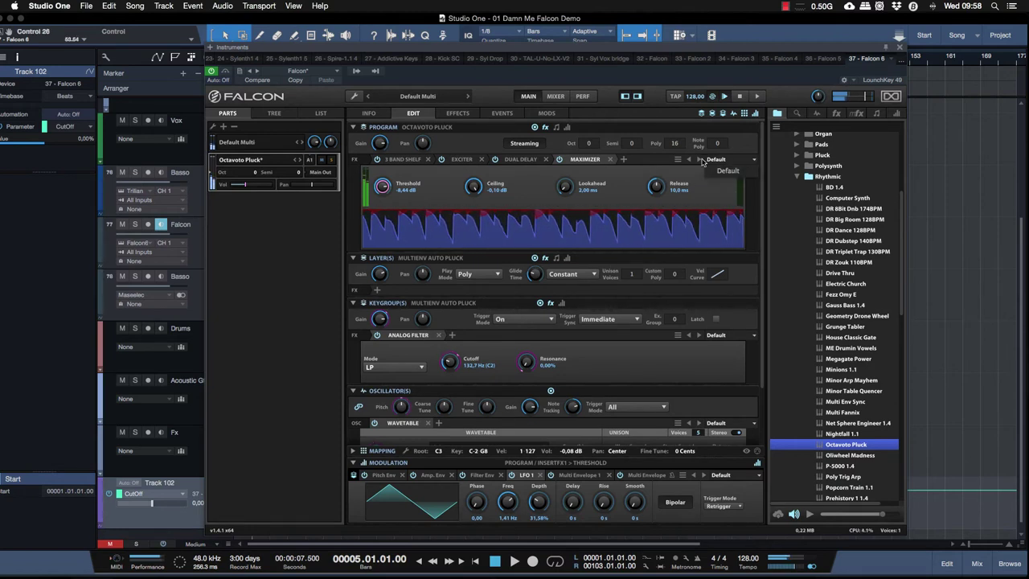
click(678, 159)
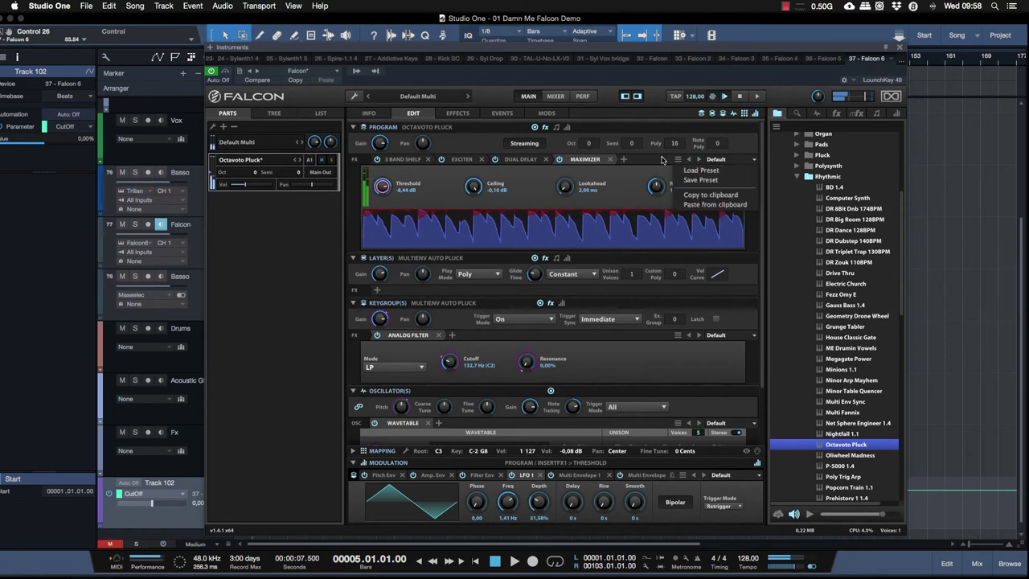
click(427, 161)
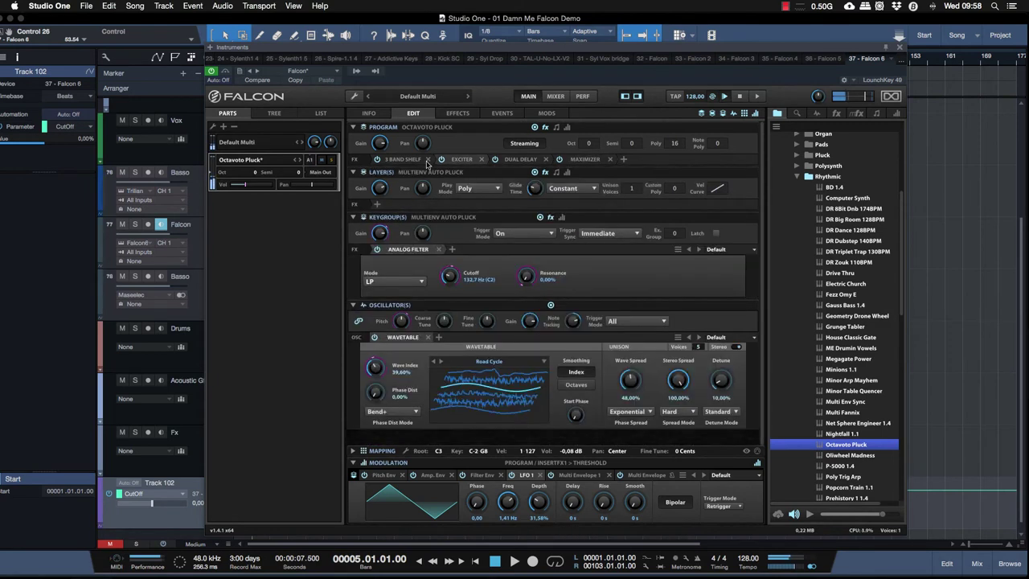
click(567, 128)
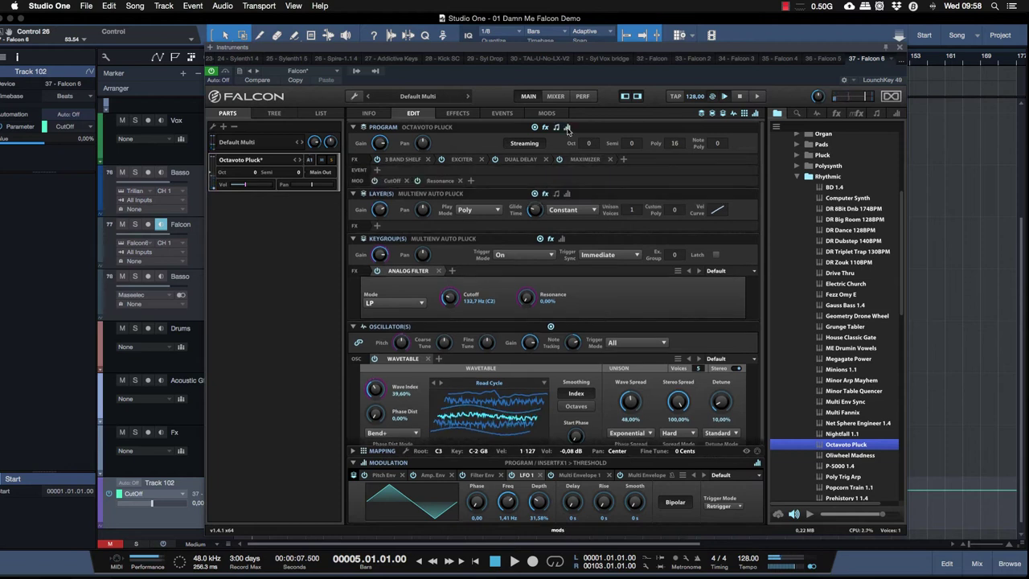
- Show Falcon's mixer and raise Octavoto Pluck's Aux 1 send feeding the SparkVerb to about -2 dB
click(555, 95)
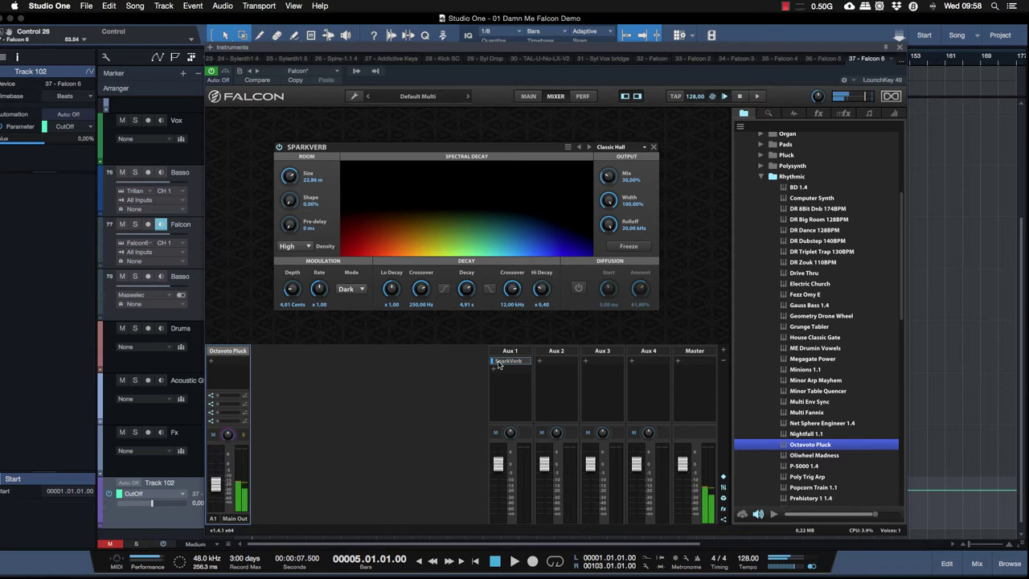
drag(217, 395, 235, 397)
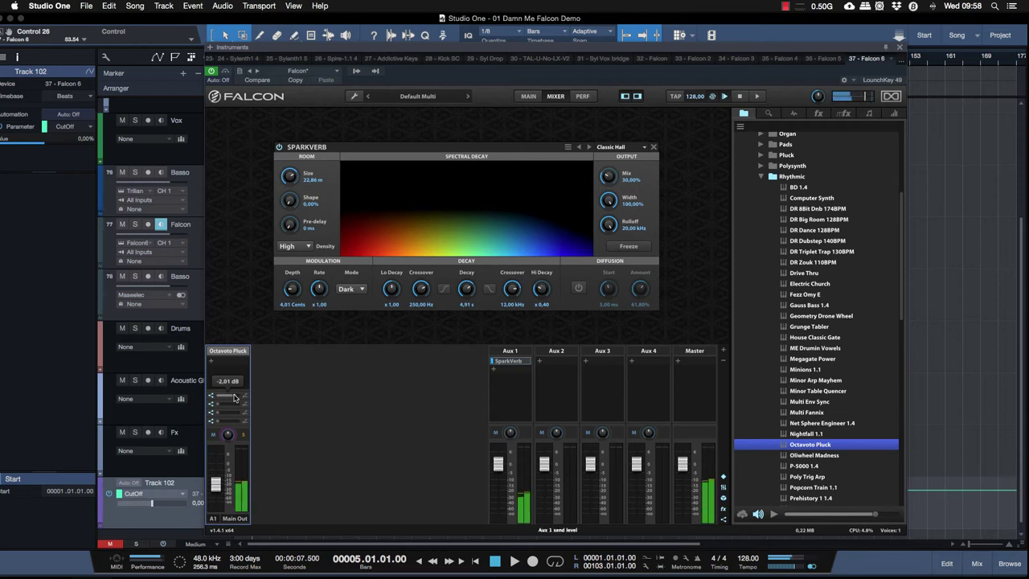
drag(235, 397, 235, 397)
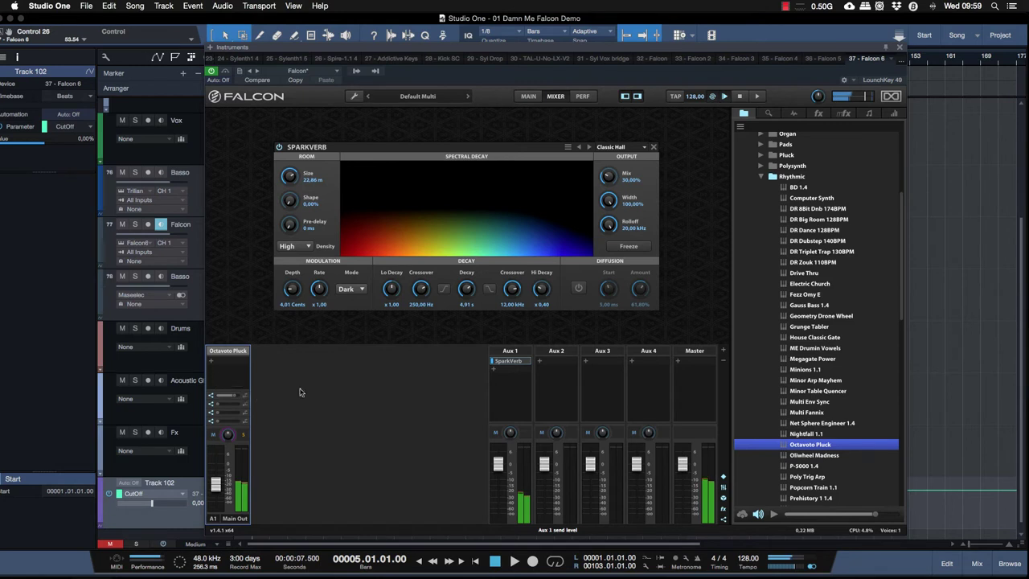
- Insert an 8 Band EQ with the All On Flat preset on the Master channel
click(677, 362)
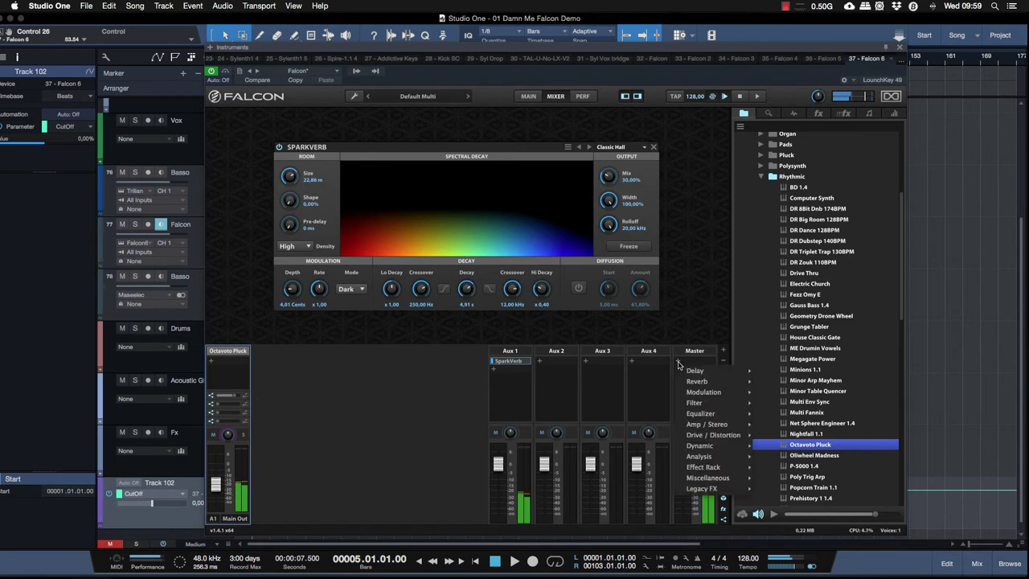
mouse_move(698, 426)
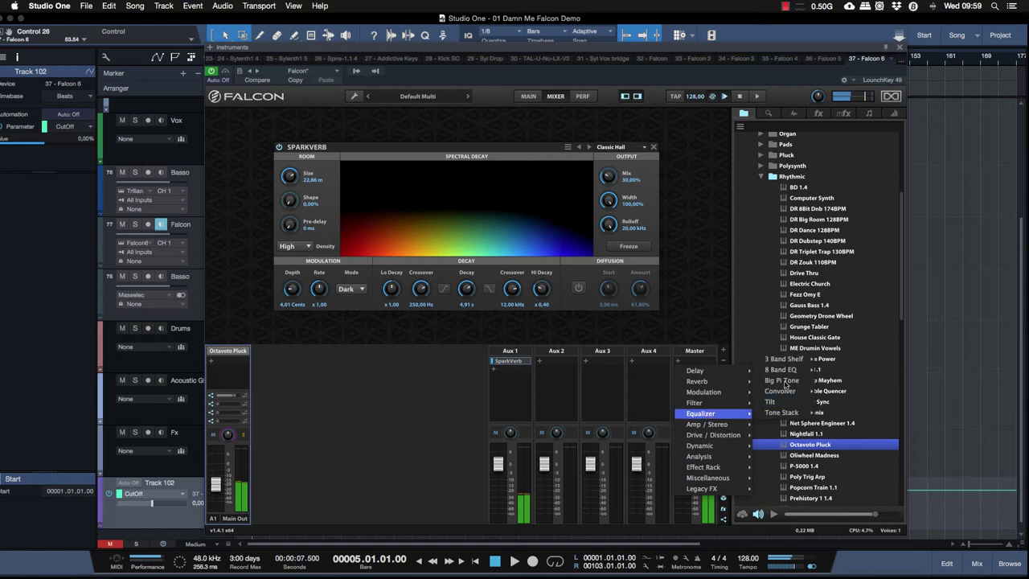
mouse_move(785, 371)
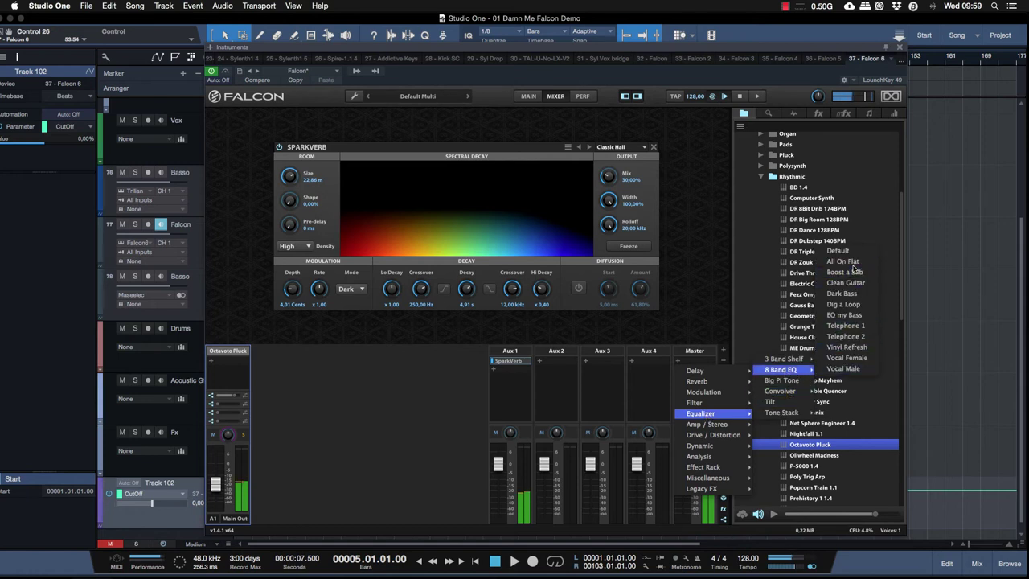
click(816, 262)
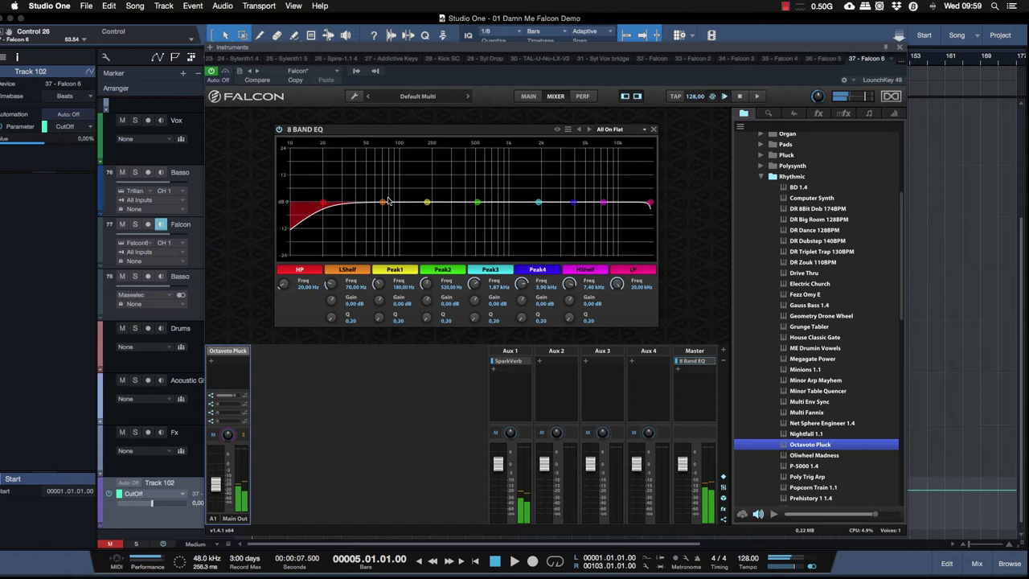
- Shape the EQ with high-pass about 28.3 Hz, low shelf +2.85 dB, Peak3 -3.09 dB, Peak4 and high shelf +4.04 dB, low-pass about 17 kHz
drag(382, 202, 339, 204)
drag(538, 202, 540, 208)
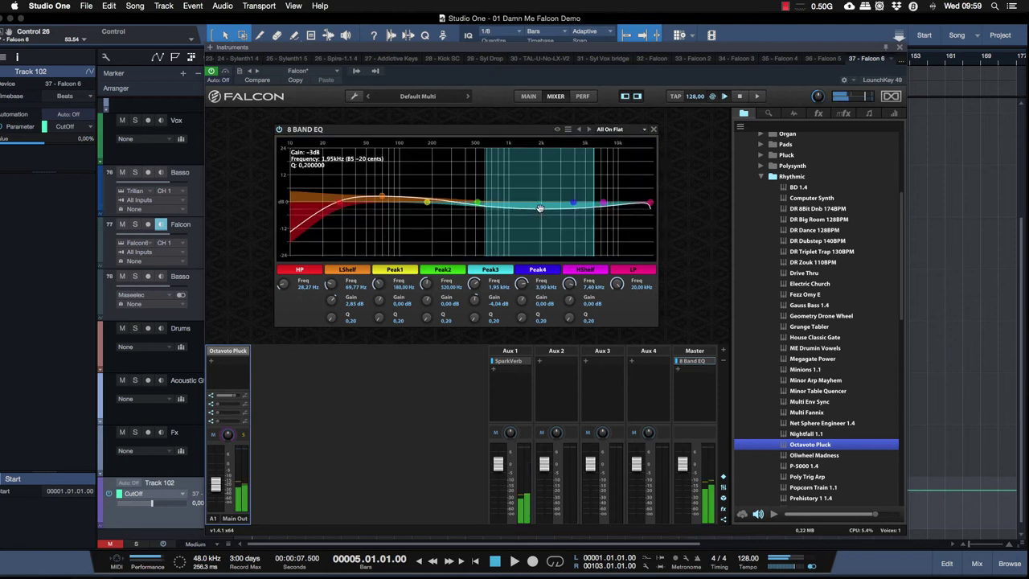
drag(603, 202, 576, 193)
drag(649, 202, 642, 215)
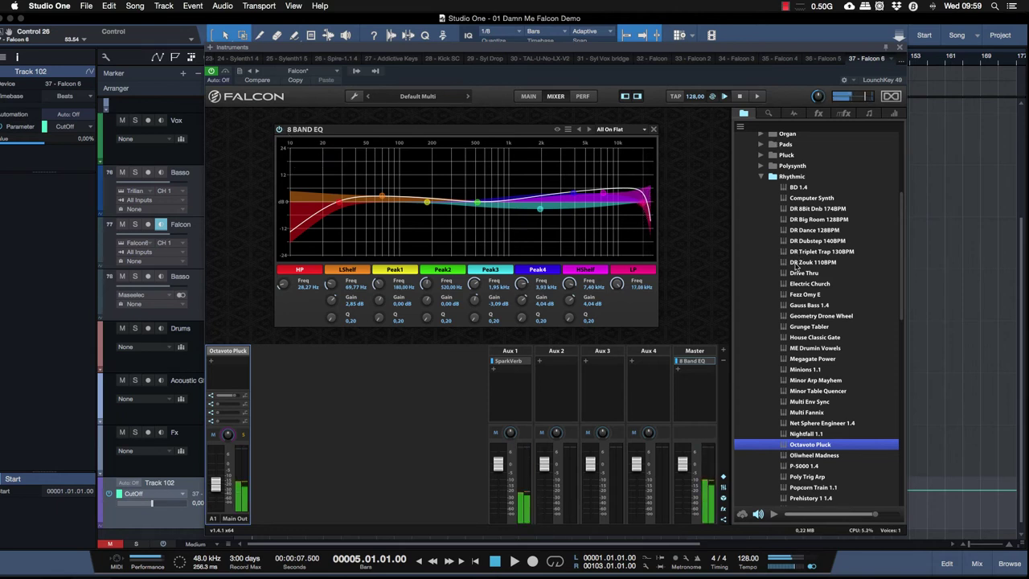
- Insert a Compressor Expander with the Power Mix preset on the Master channel, below the 8 Band EQ
click(677, 372)
mouse_move(707, 453)
mouse_move(785, 454)
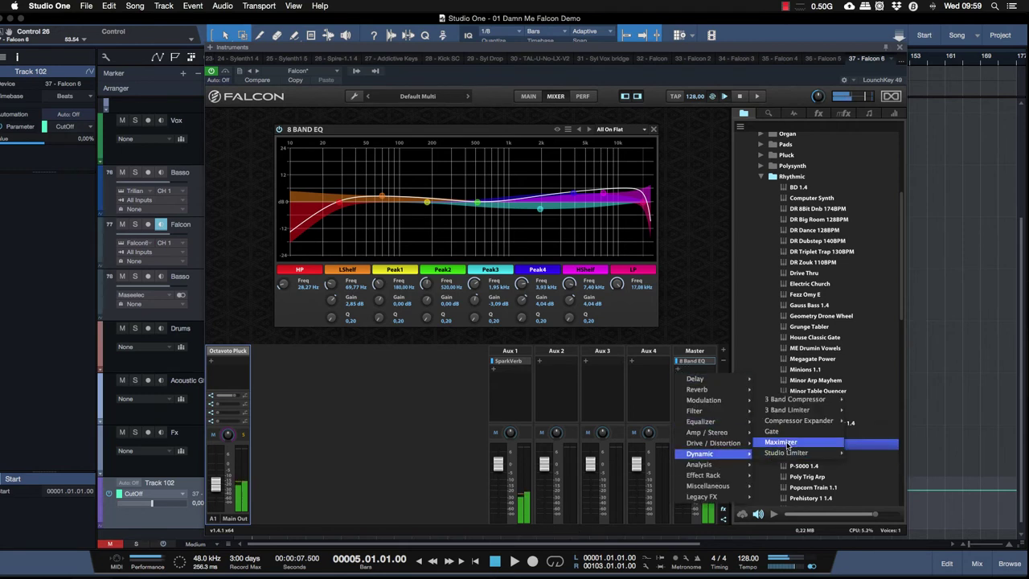
mouse_move(789, 427)
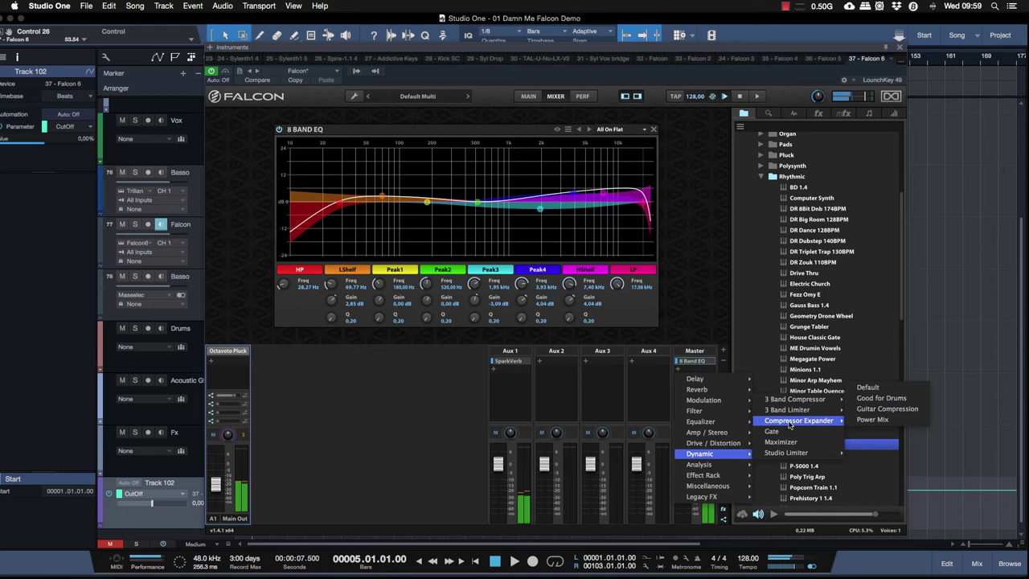
click(876, 419)
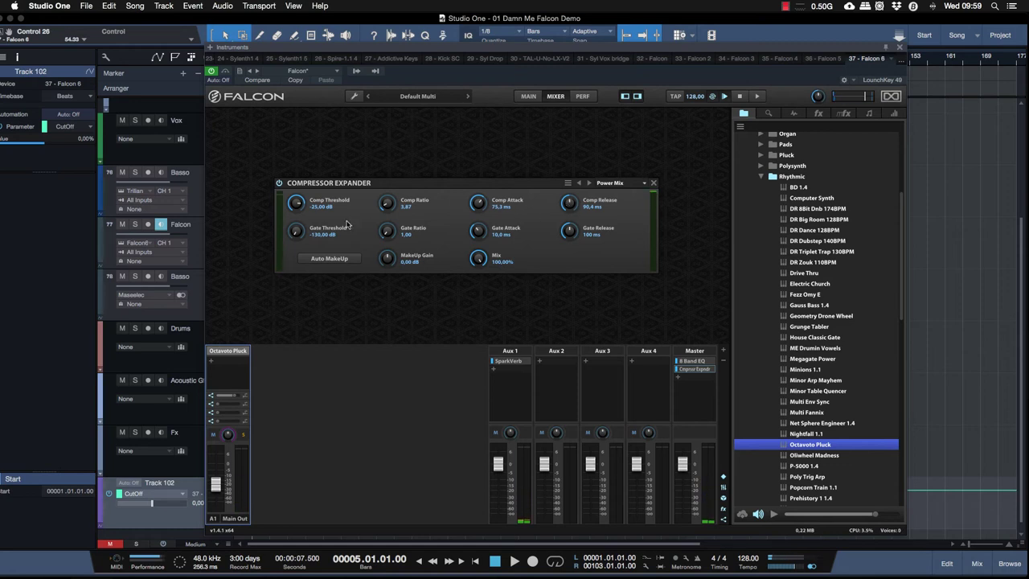
- Set the compressor's threshold to about -49.3 dB, gate release to 903 ms and makeup gain to about 12.66 dB, and remove it from the Master
drag(295, 203, 295, 231)
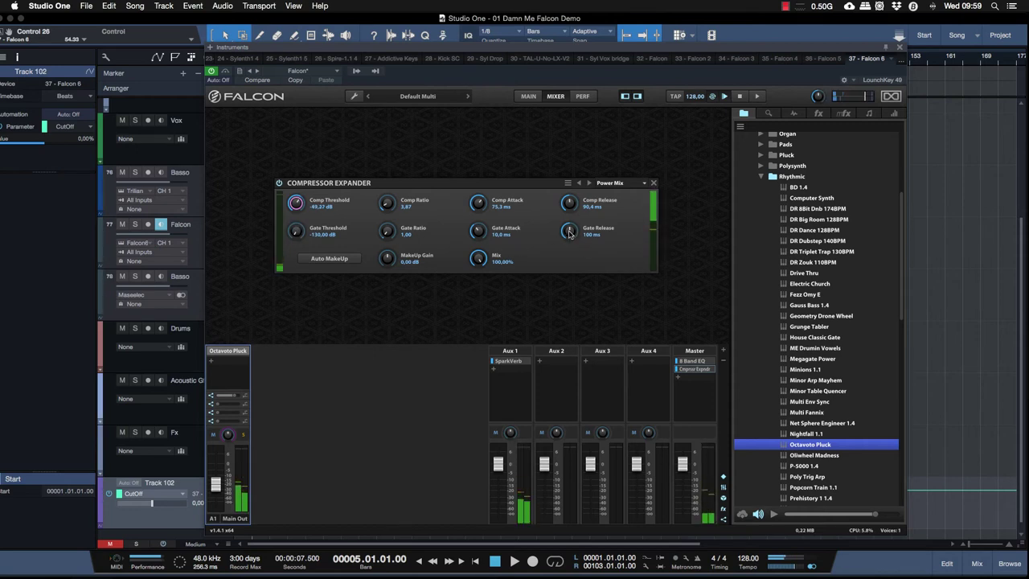
drag(569, 233, 566, 204)
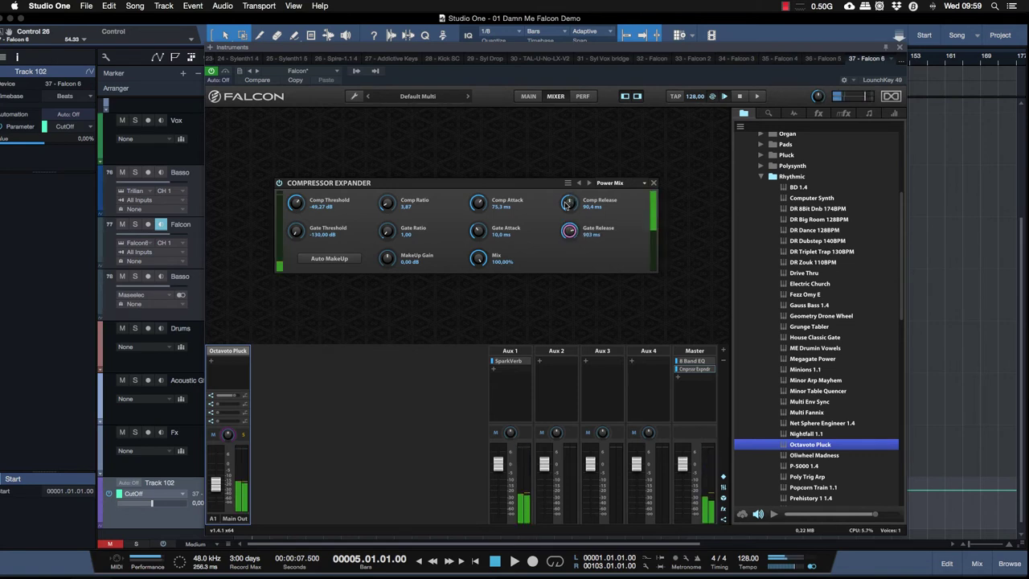
drag(388, 259, 385, 247)
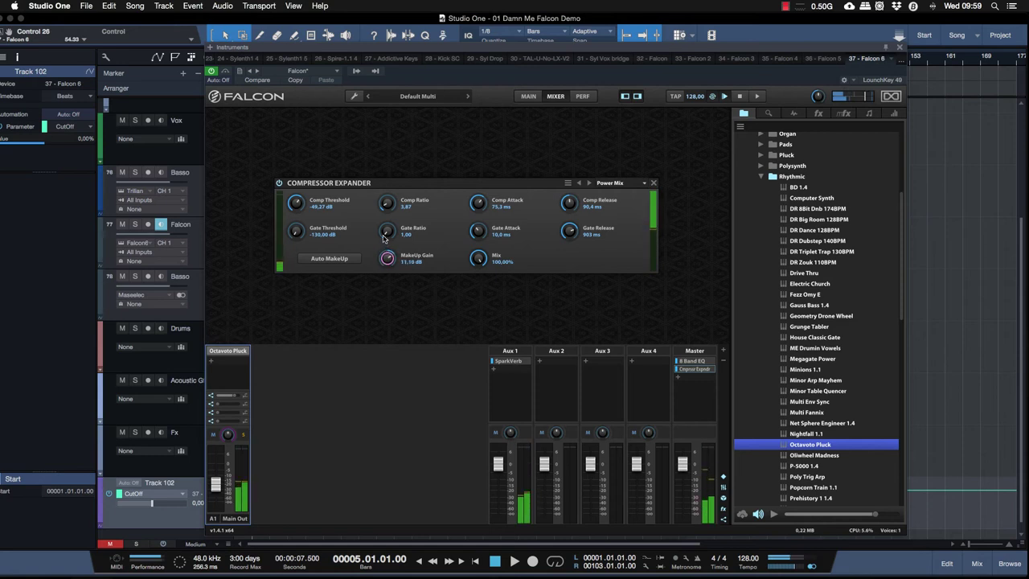
drag(383, 234, 382, 234)
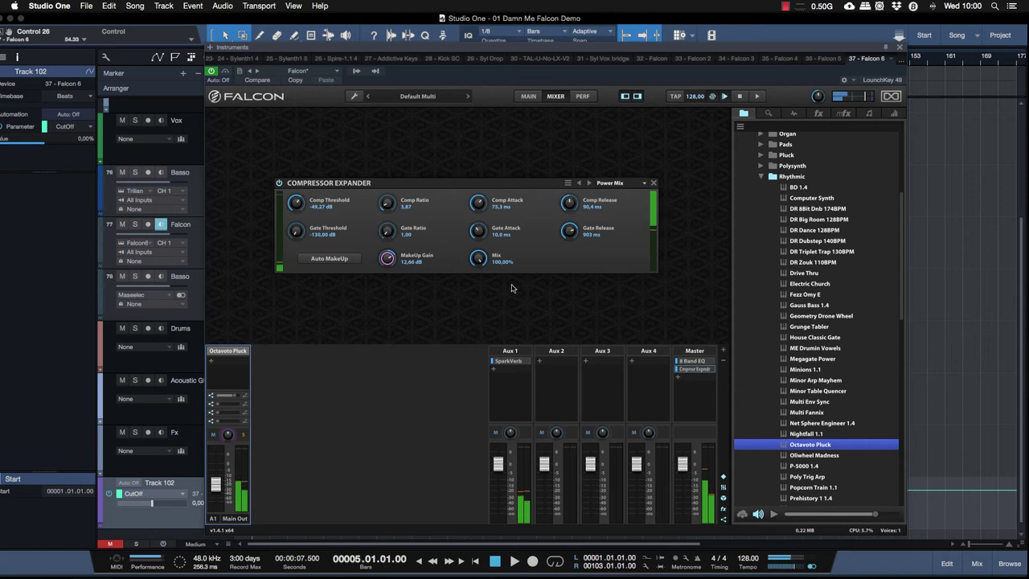
click(653, 184)
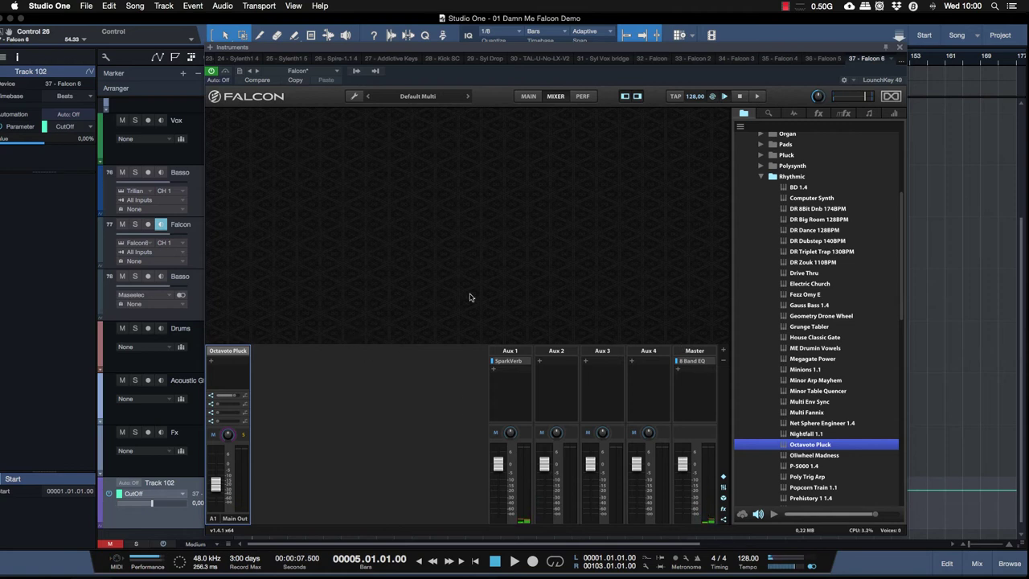
- Show the performance page and narrow Octavoto Pluck's keyboard range at both ends and its velocity range at the upper end
click(581, 96)
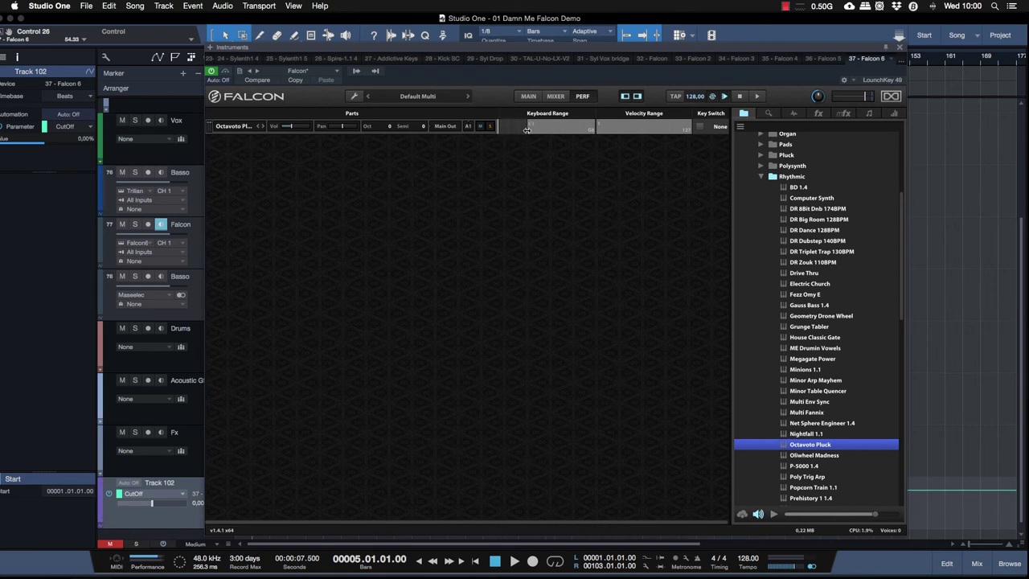
drag(525, 130, 530, 130)
drag(594, 125, 557, 125)
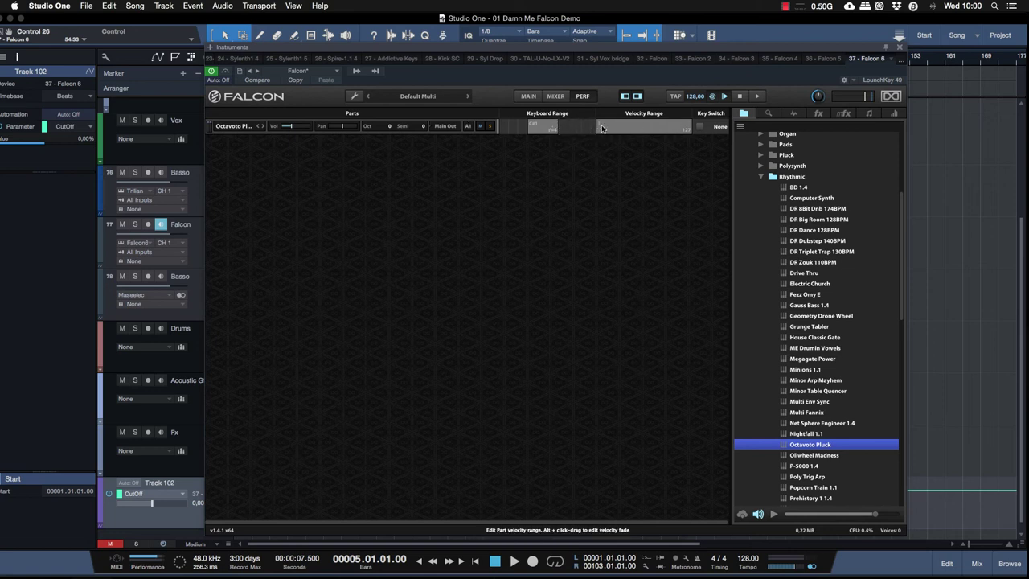
drag(599, 129, 632, 133)
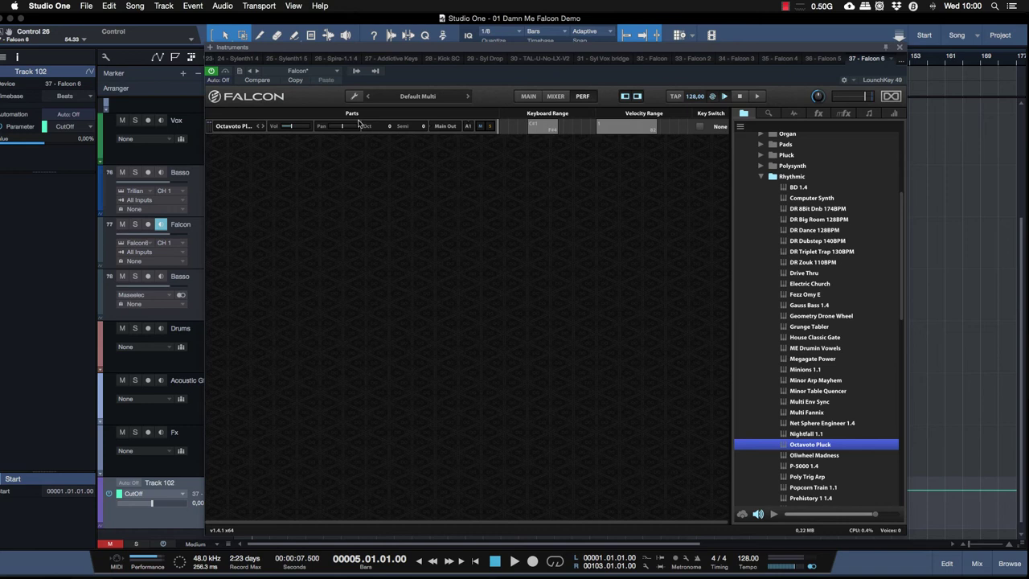
- Return to the main page and replace the Octavoto Pluck part with a new empty part
click(528, 98)
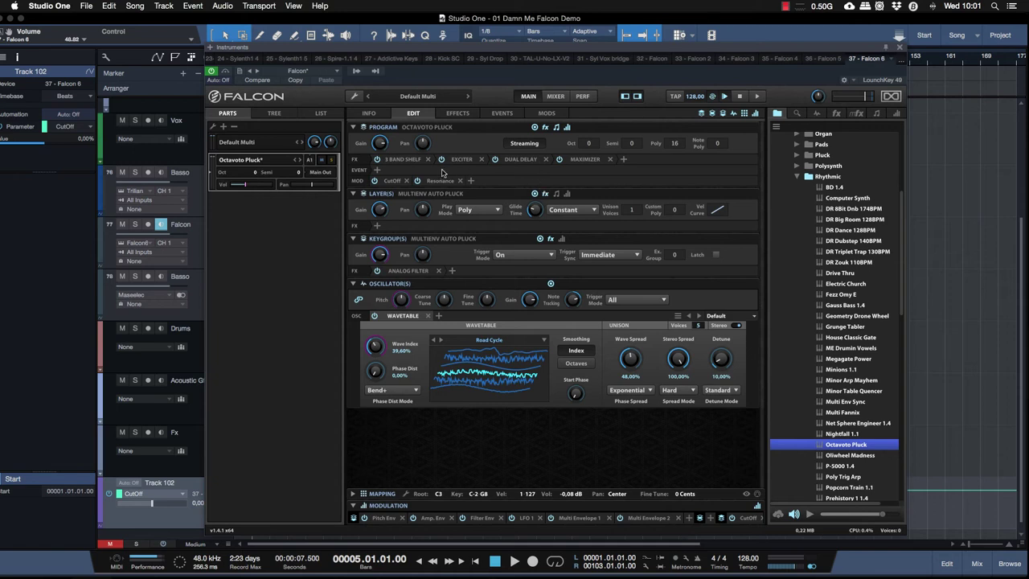
click(233, 127)
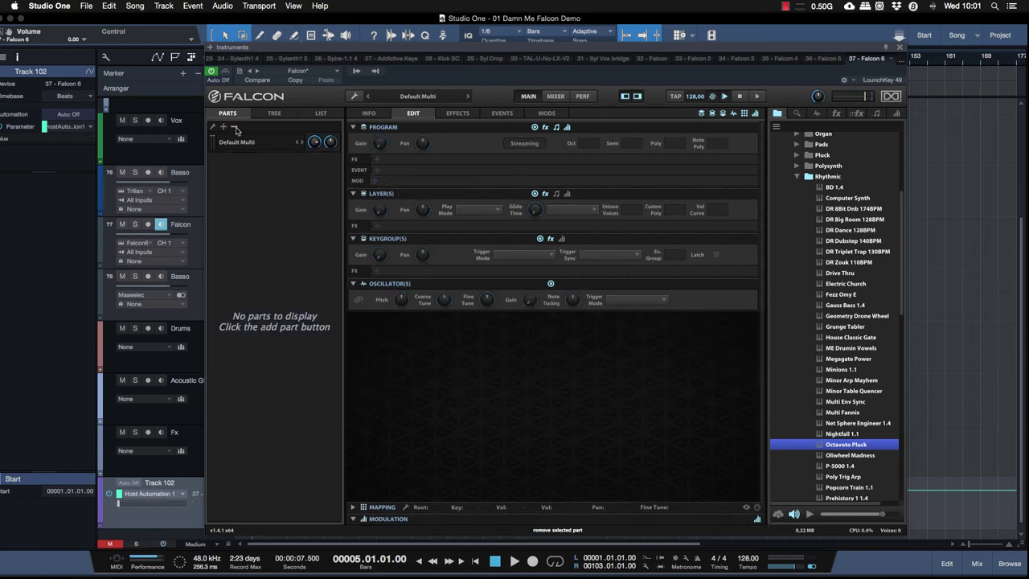
click(224, 127)
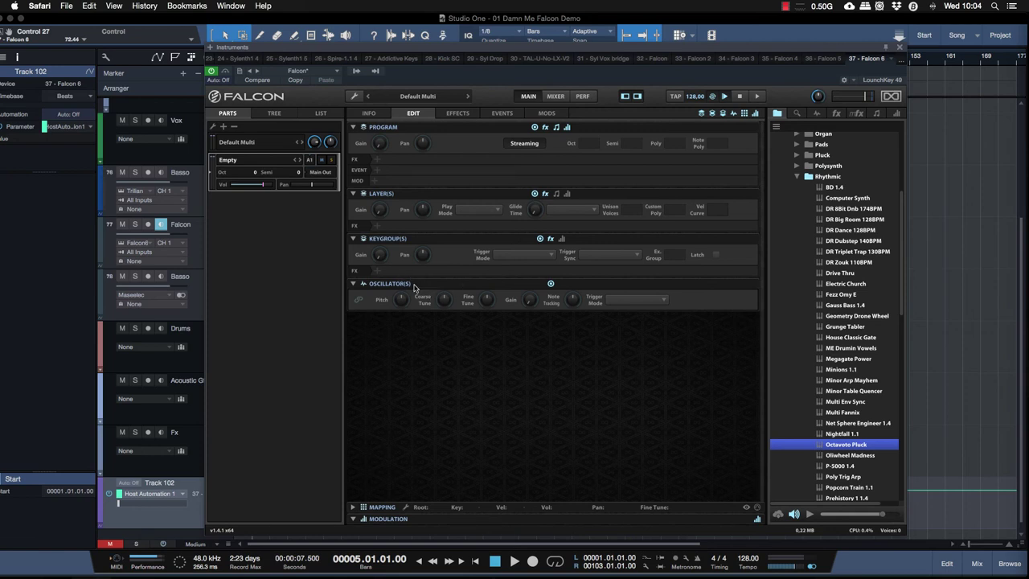
- Find the Analog synthesis oscillator in the oscillator browser and add it to the expanded mapping area as a new keygroup
scroll(836, 282, up, 10)
click(817, 113)
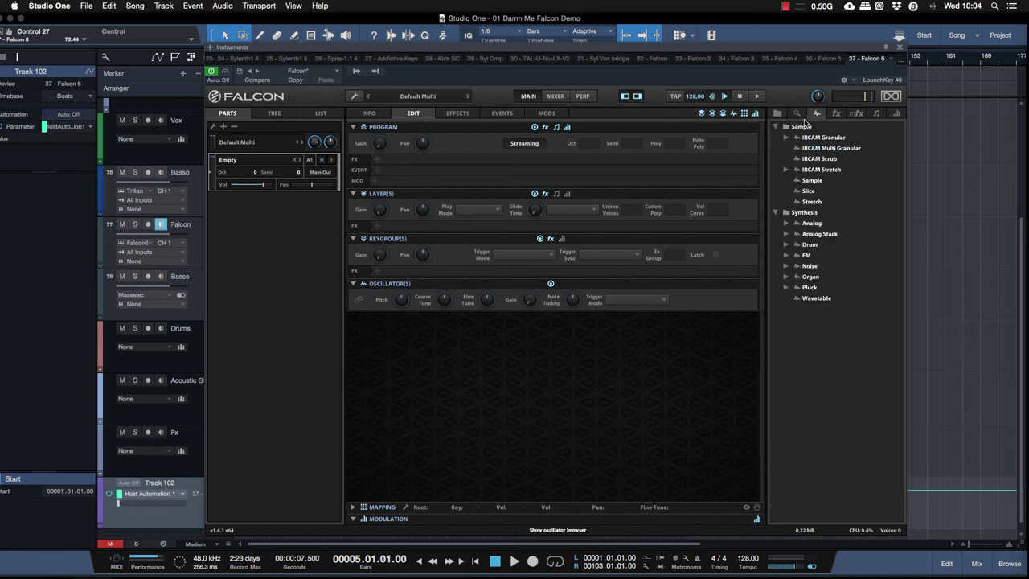
click(778, 129)
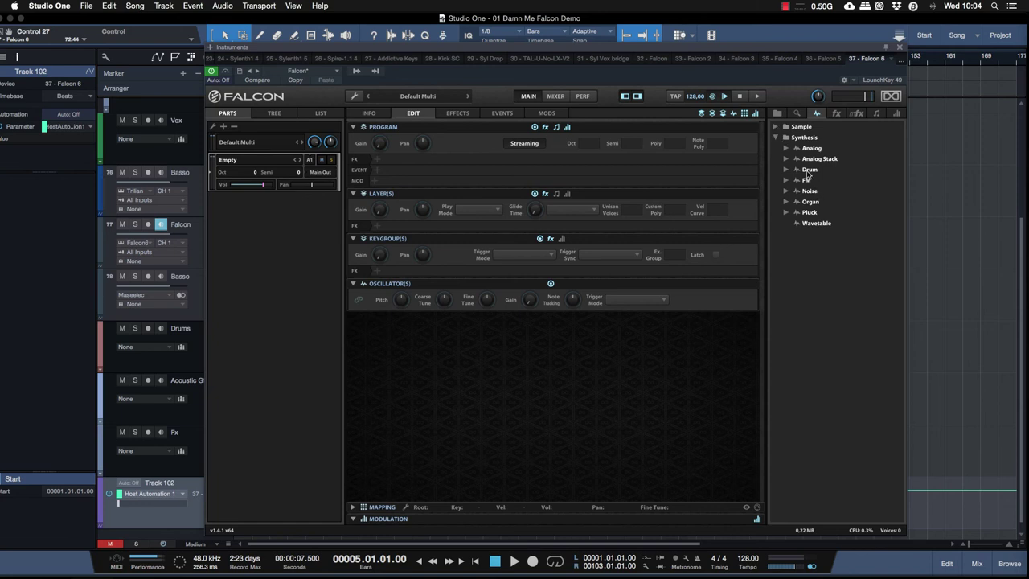
click(786, 148)
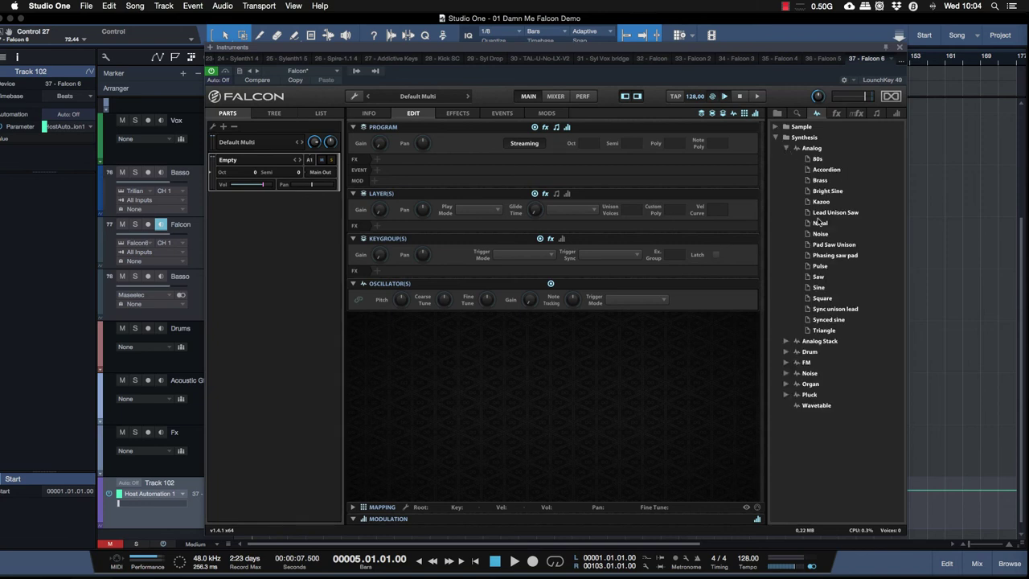
click(785, 149)
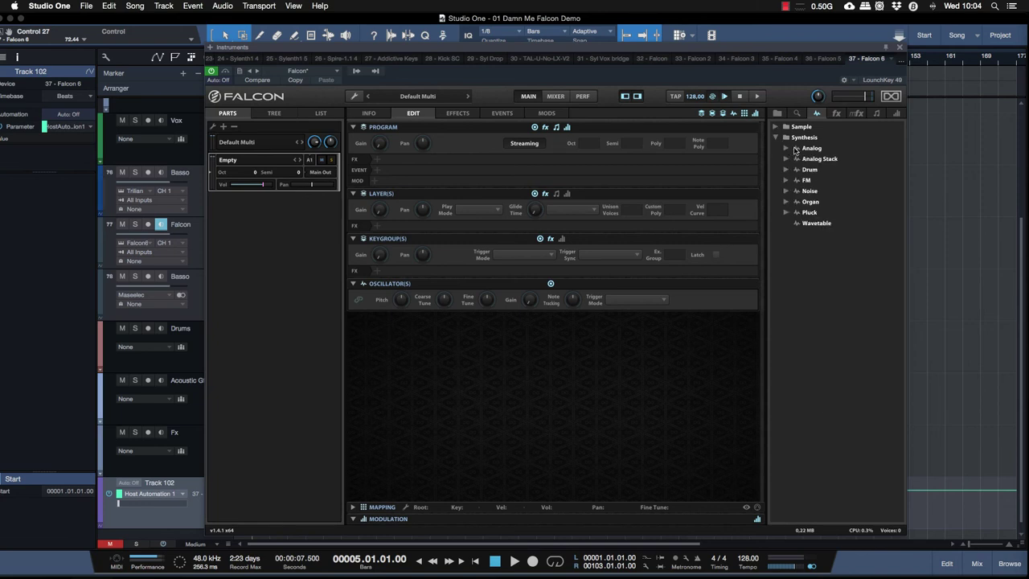
click(796, 149)
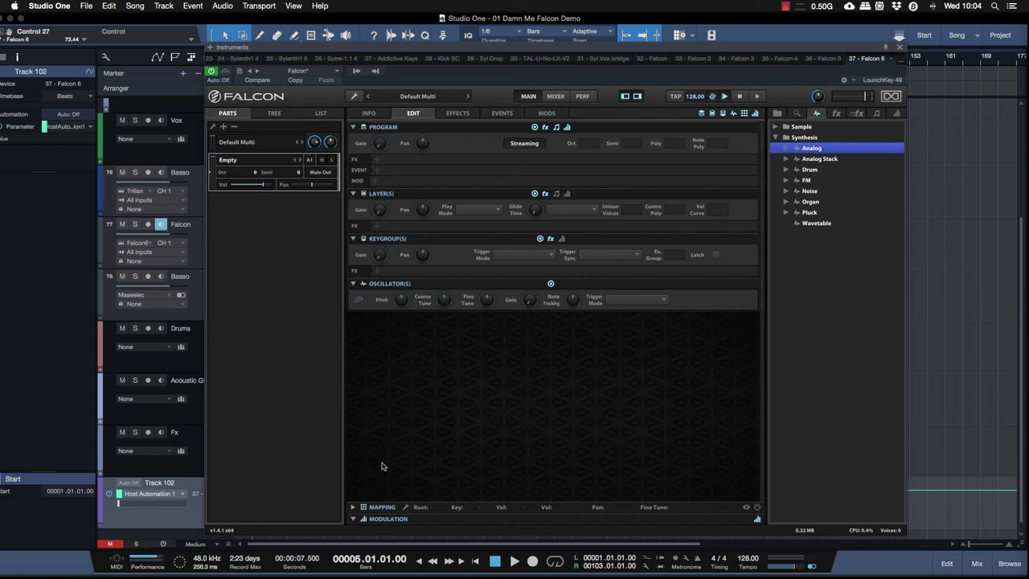
click(352, 508)
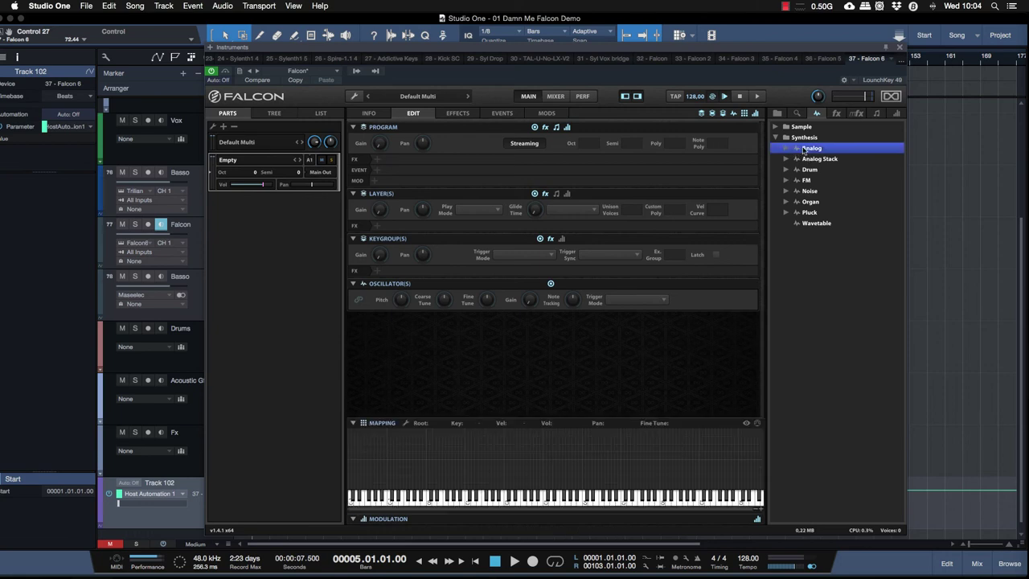
drag(798, 150, 552, 432)
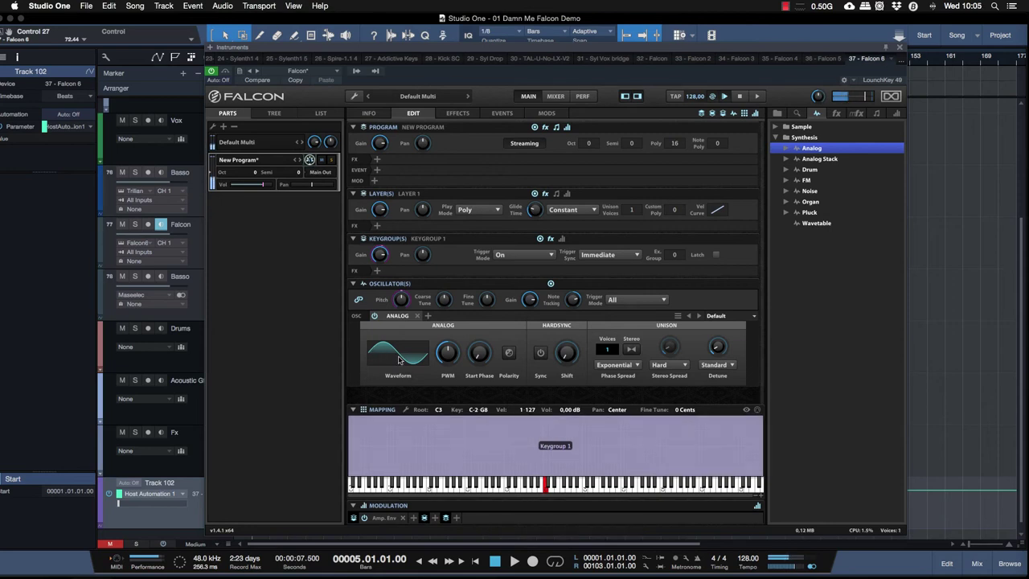
- Set the Analog oscillator's unison voices to 4 and its waveform to Saw
drag(611, 347, 609, 312)
click(393, 355)
click(408, 371)
mouse_move(436, 365)
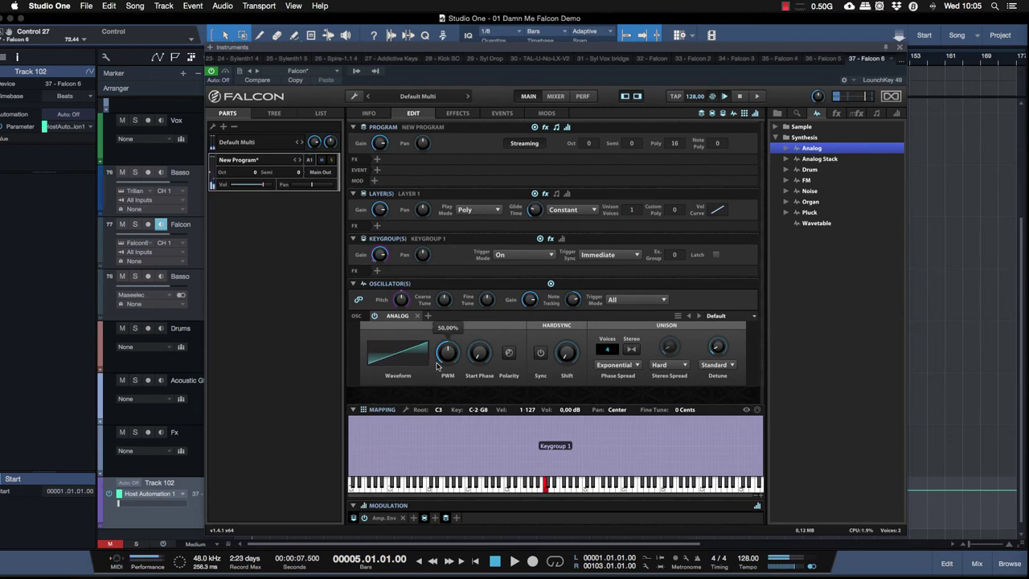
- Try the Triangle, Sine and Pulse waveforms on the Analog oscillator in turn, and set it back to Triangle
click(397, 353)
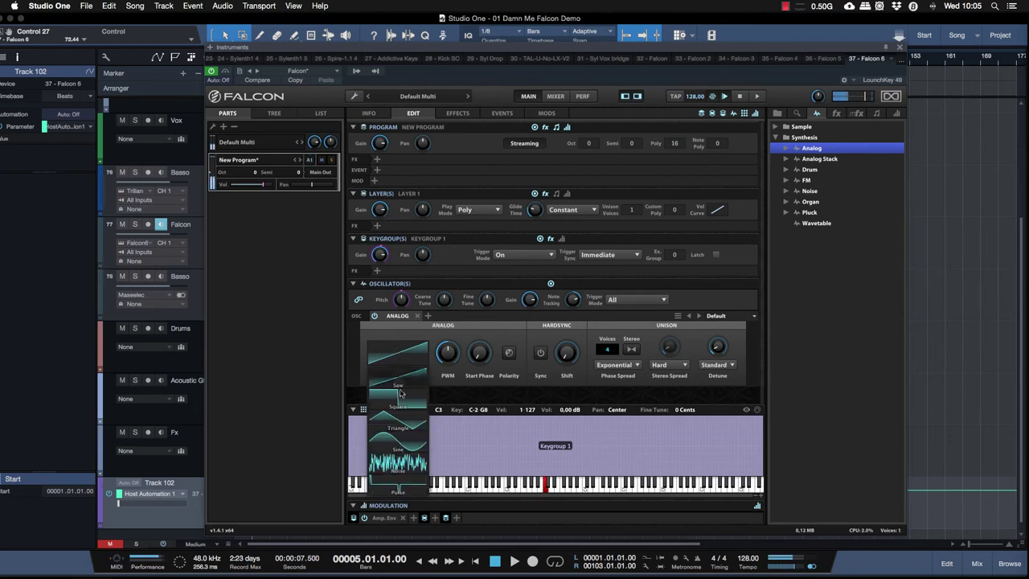
click(402, 427)
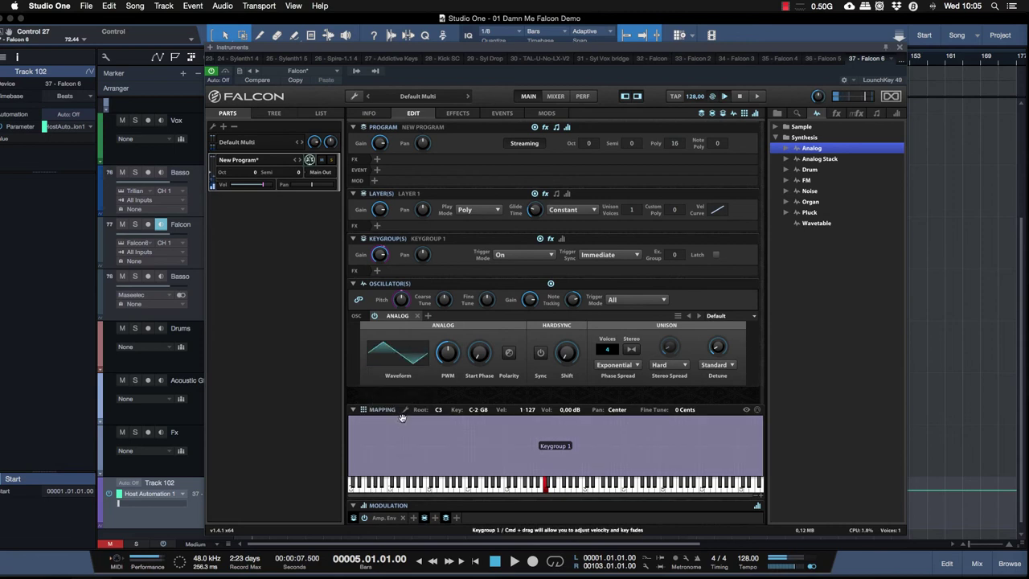
click(401, 353)
click(408, 438)
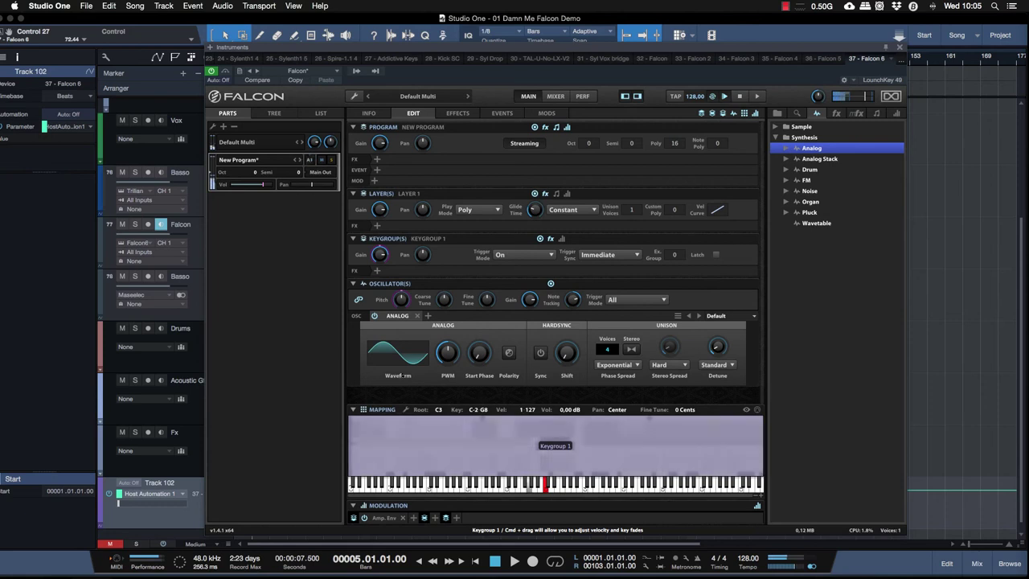
click(401, 368)
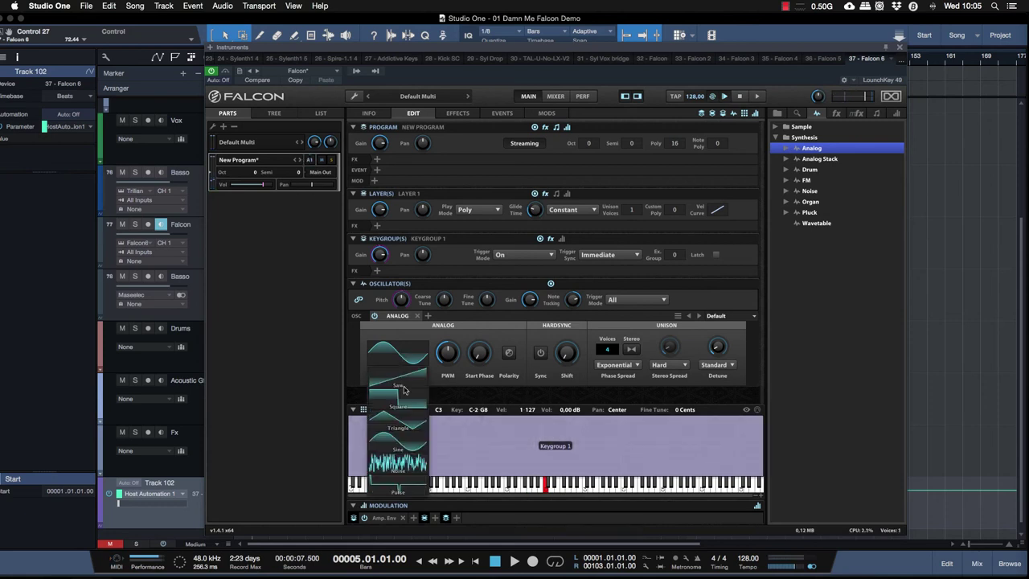
click(407, 491)
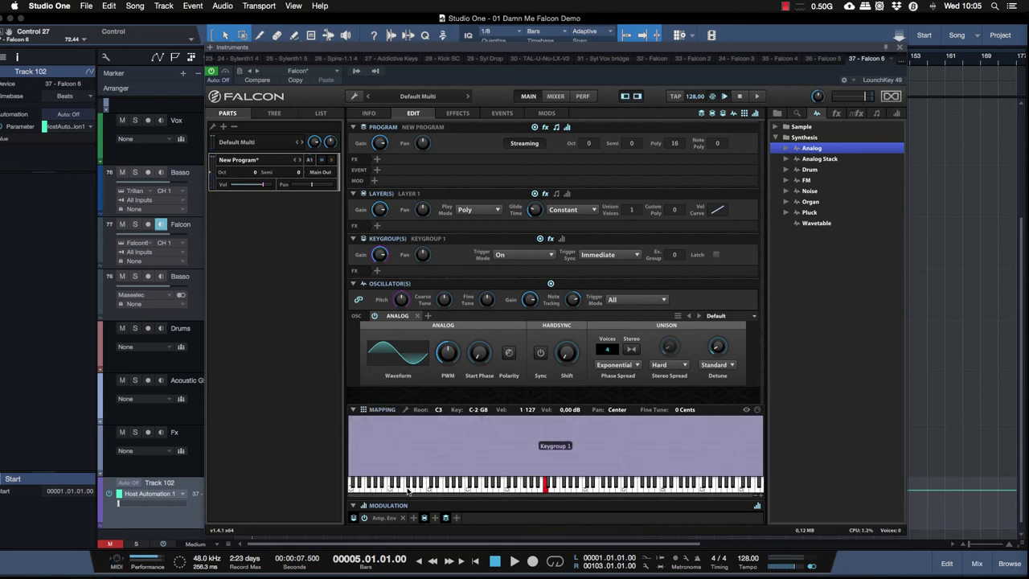
click(400, 356)
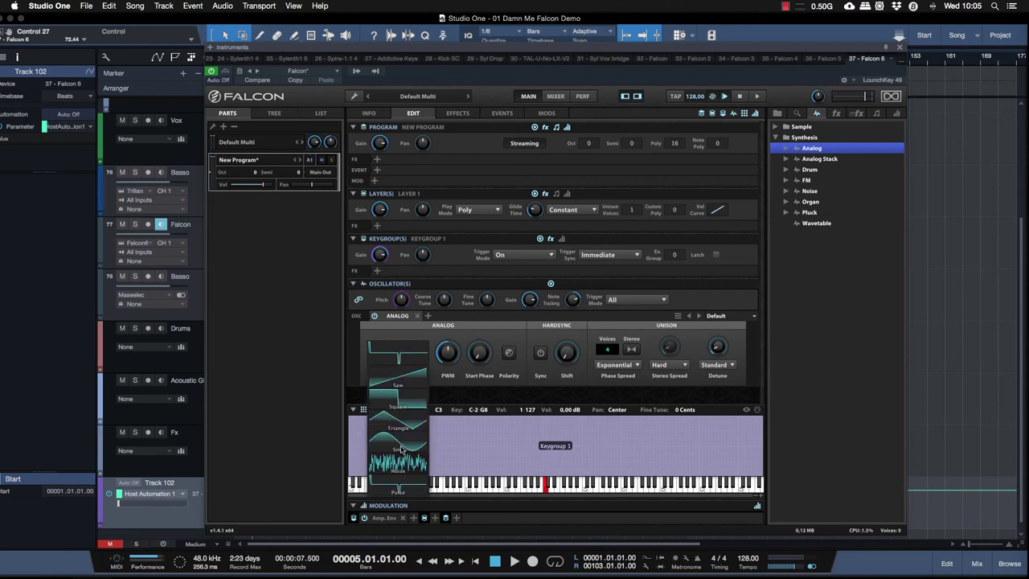
click(398, 421)
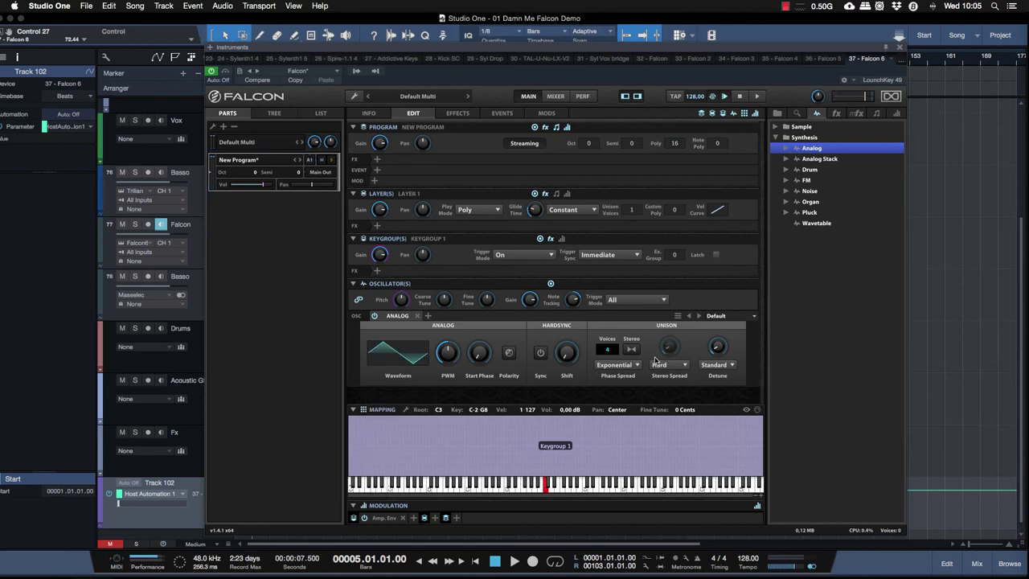
- Enable unison stereo on the Analog oscillator with Uniform stereo spread, and adjust its spread amount and start phase
click(669, 346)
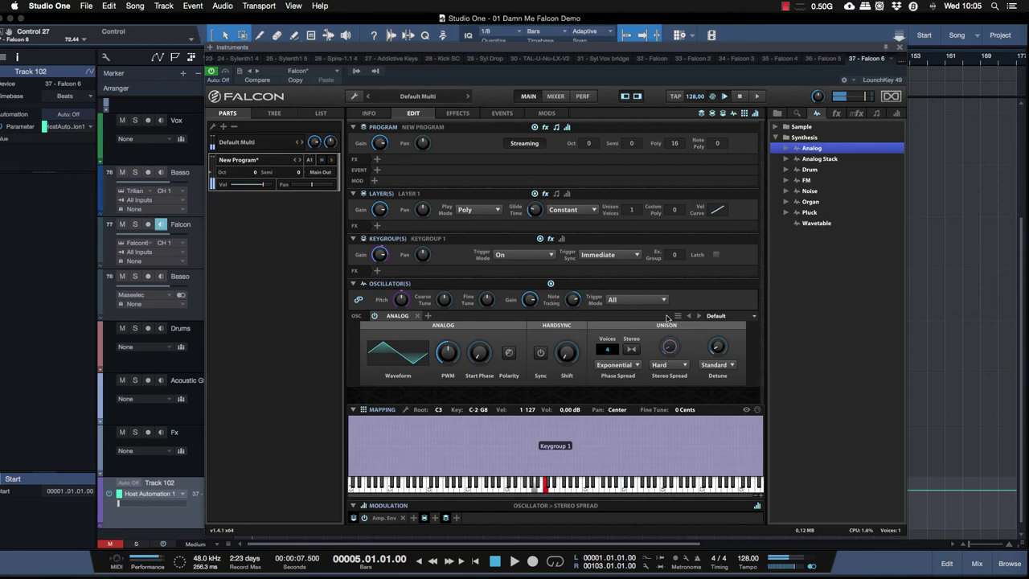
drag(669, 348, 672, 400)
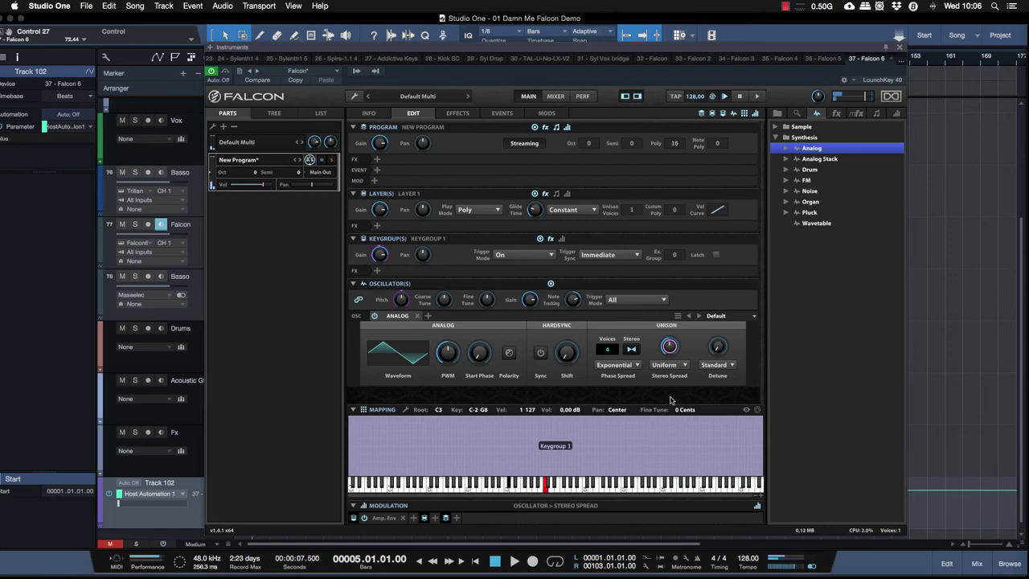
click(633, 350)
click(635, 351)
mouse_move(565, 361)
mouse_move(479, 353)
mouse_down()
mouse_move(475, 330)
mouse_move(478, 370)
mouse_up()
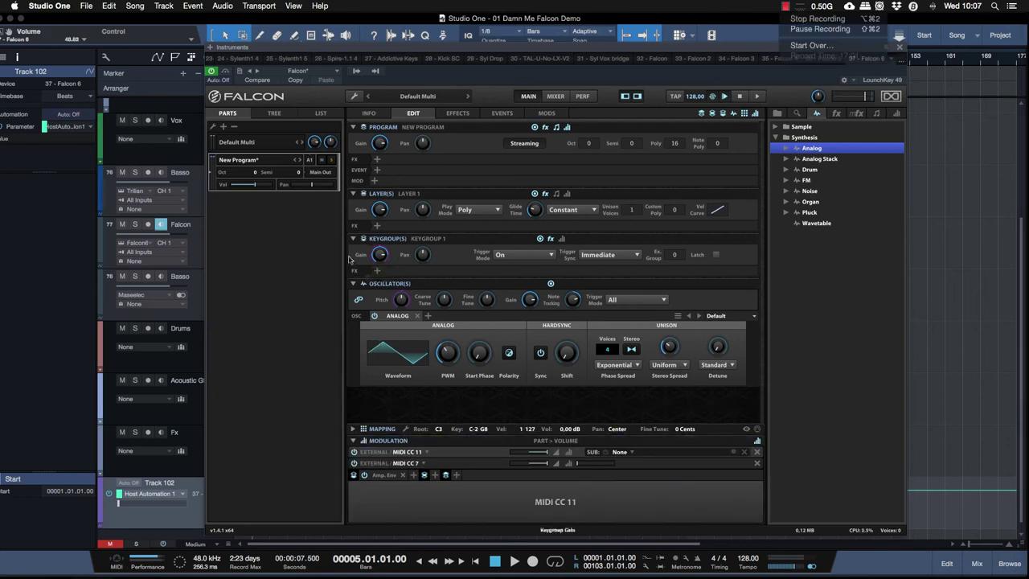
- Raise the keygroup gain to 2.63 dB and add a Drive distortion effect to the keygroup with its amount turned up to about 78%
mouse_move(376, 258)
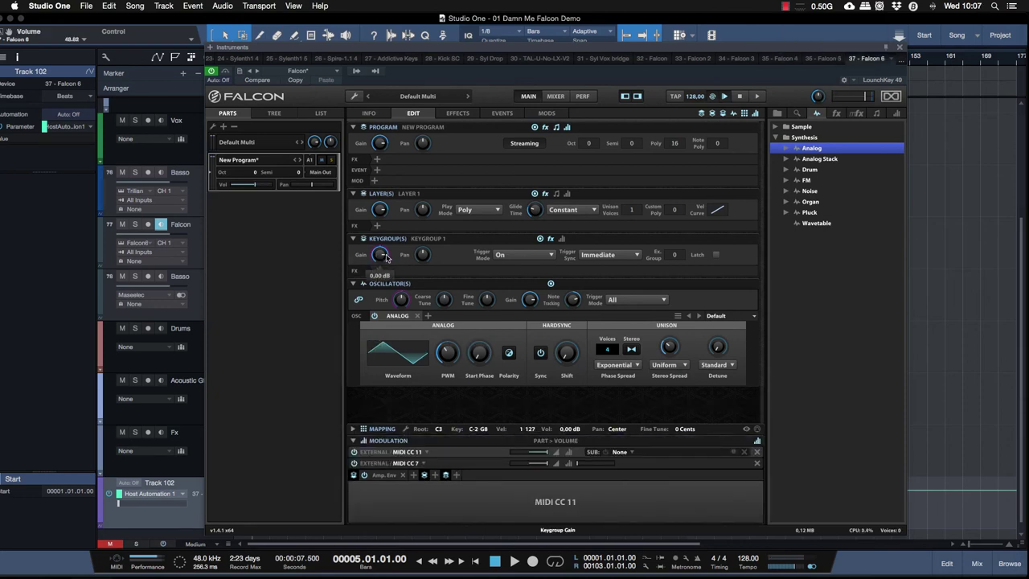
mouse_move(386, 257)
mouse_down()
mouse_move(381, 236)
mouse_move(380, 250)
mouse_up()
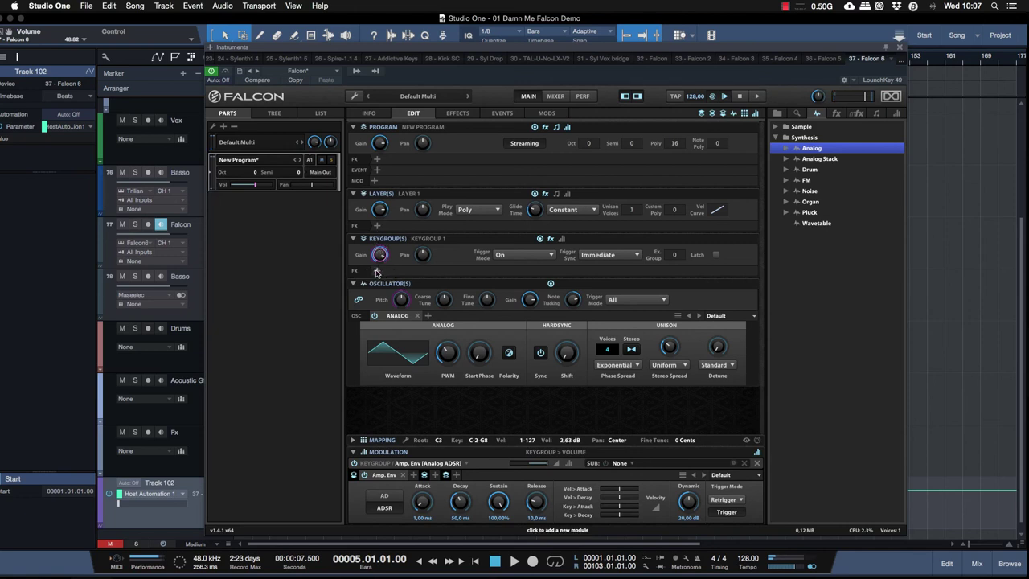
click(376, 271)
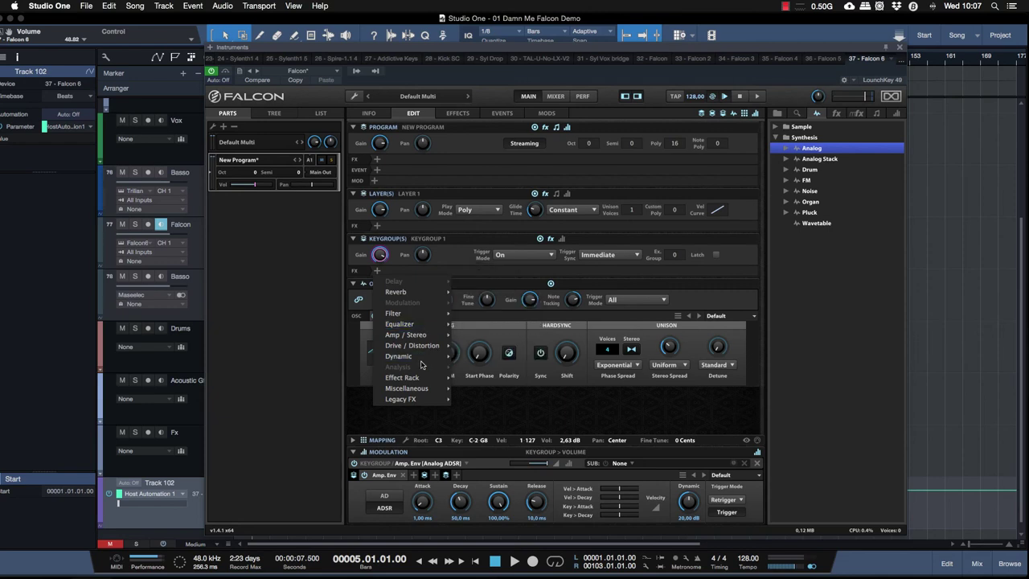
mouse_move(418, 360)
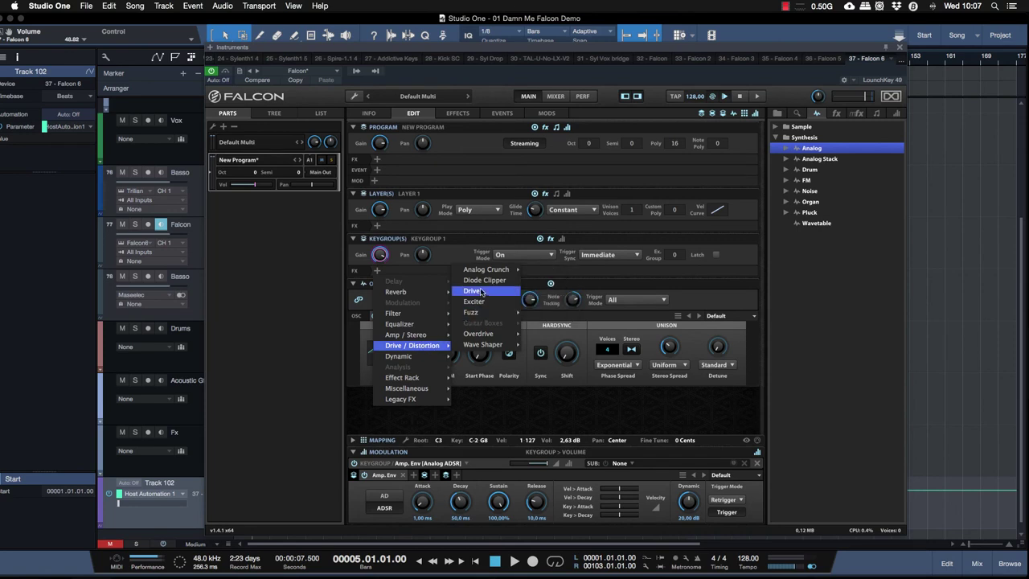
click(479, 291)
drag(452, 302, 447, 261)
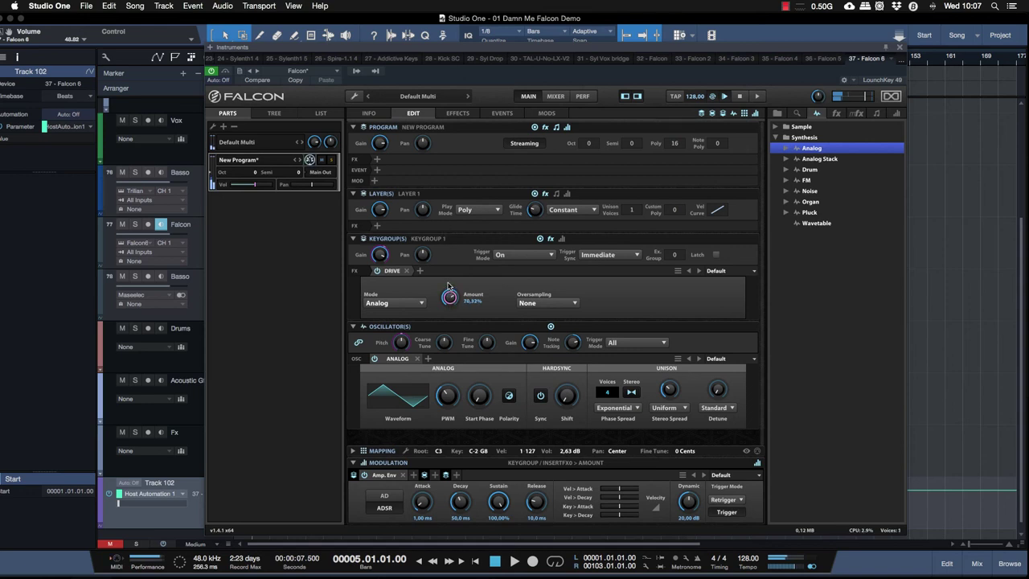
- Lower the keygroup gain to -12.53 dB and set the Drive amount to 79.53%
mouse_move(377, 256)
drag(379, 255, 382, 306)
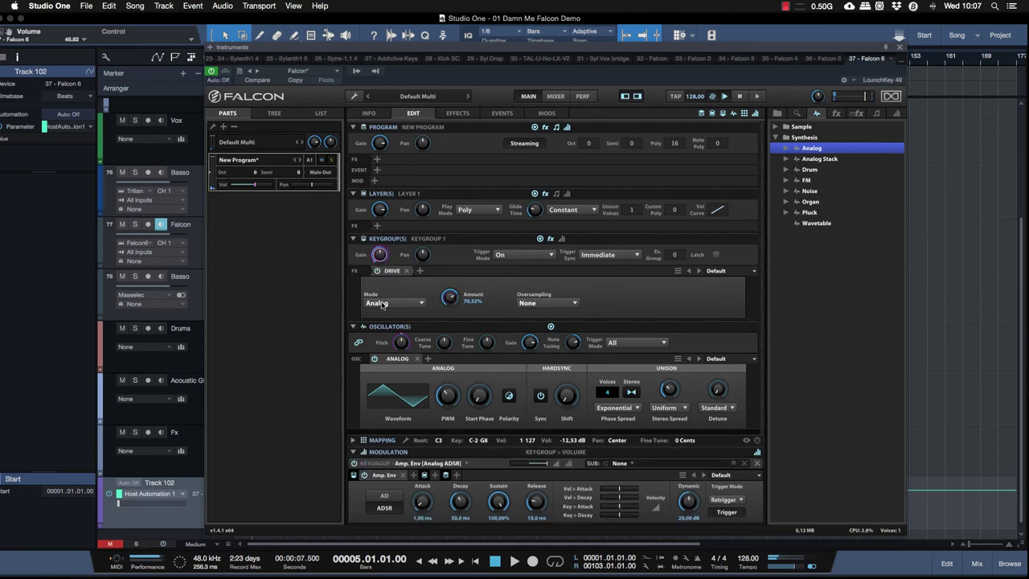
drag(451, 303, 450, 300)
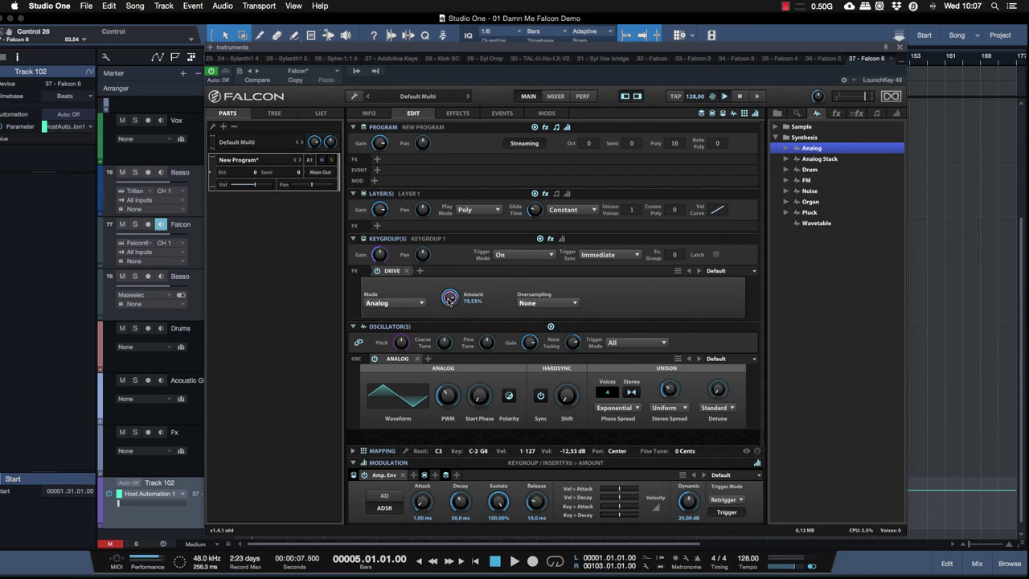
- Find the LFO among the modulation generators and assign it to the Drive effect's Amount
click(896, 114)
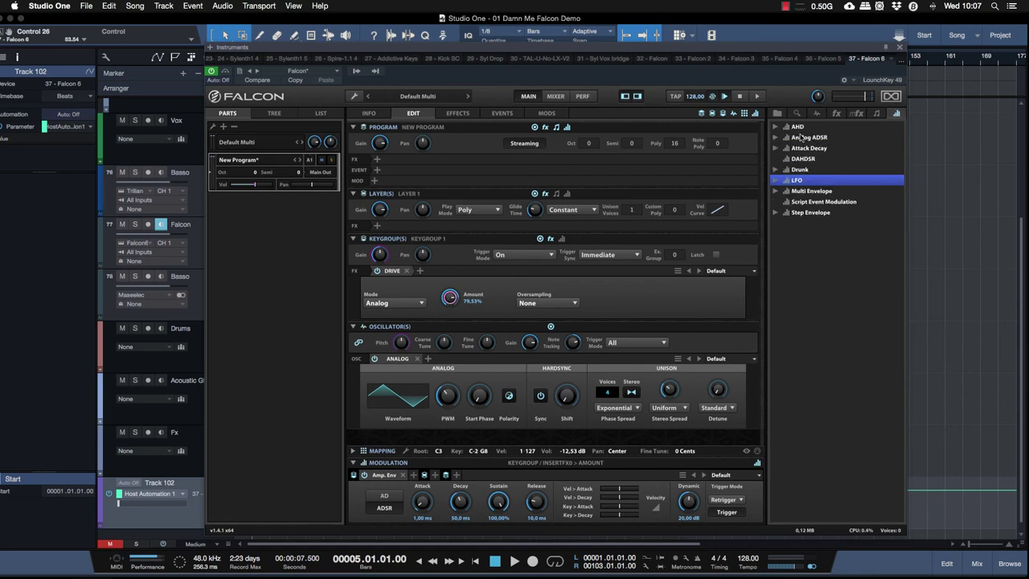
click(775, 180)
drag(792, 181, 453, 300)
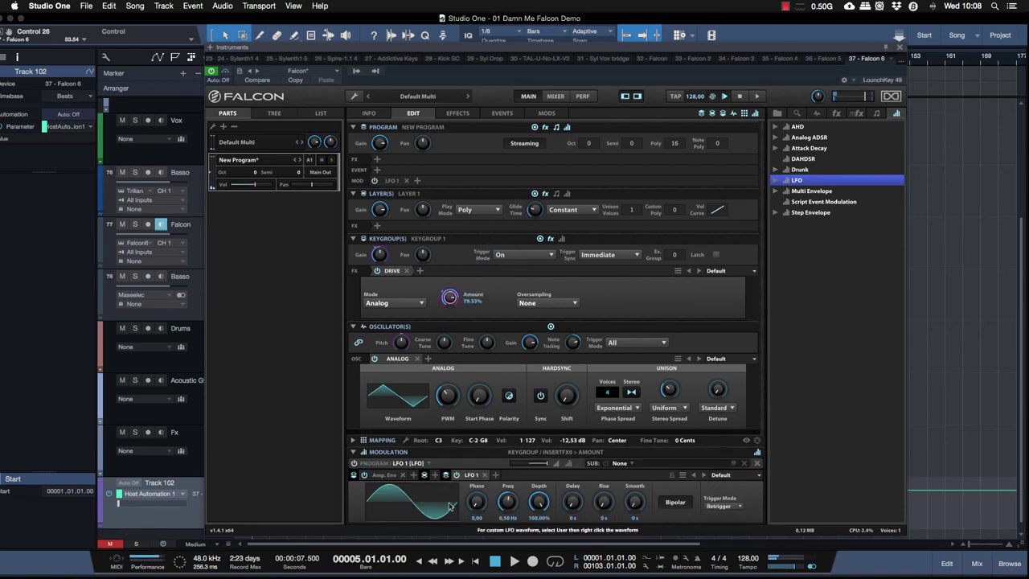
- Set the LFO's frequency to 3.11 Hz and its depth to about 33%, and adjust the keygroup gain
drag(509, 504, 507, 495)
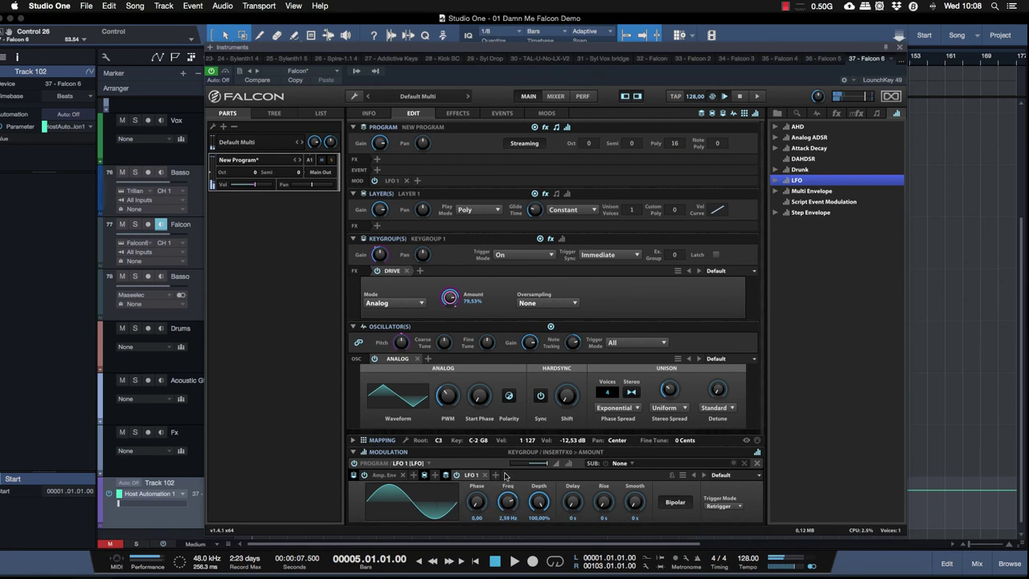
mouse_move(476, 504)
mouse_down()
mouse_move(473, 470)
mouse_move(477, 522)
mouse_up()
drag(540, 499, 543, 577)
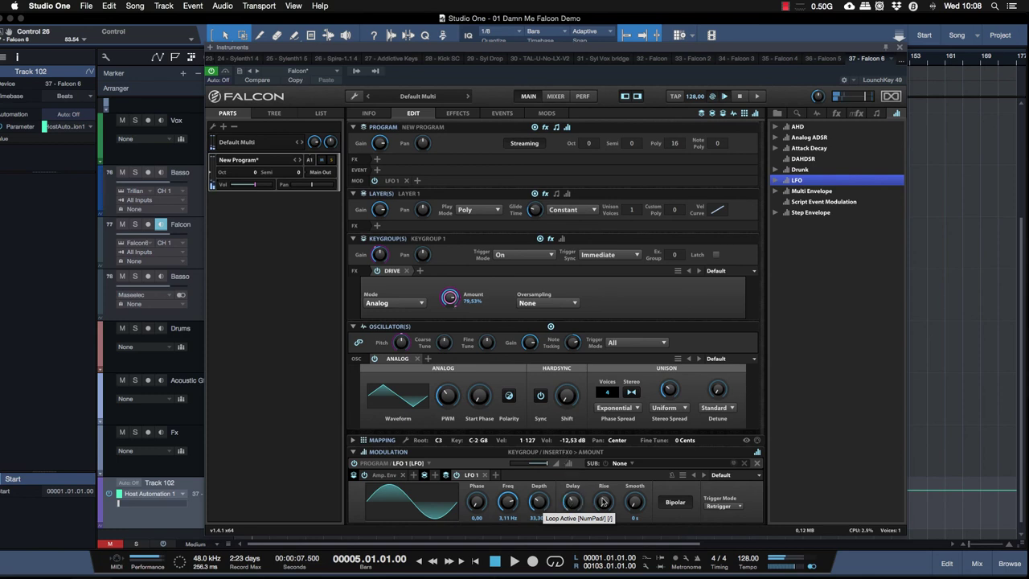
click(380, 254)
drag(375, 232, 375, 221)
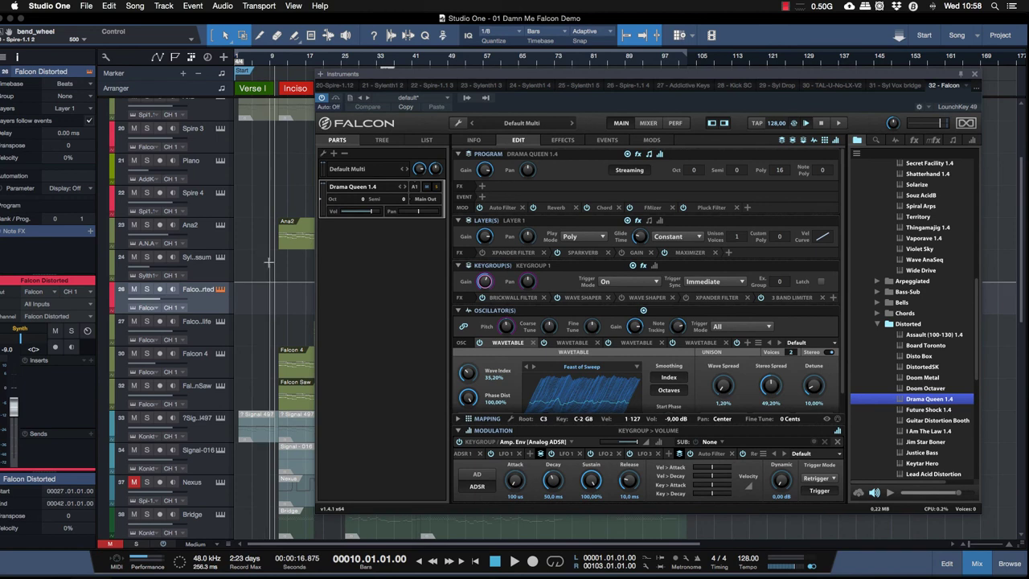
- Play the song from bar 10, open the Falcon Saw track's Saw Classic instrument, and audition that track soloed before releasing the solo
key(space)
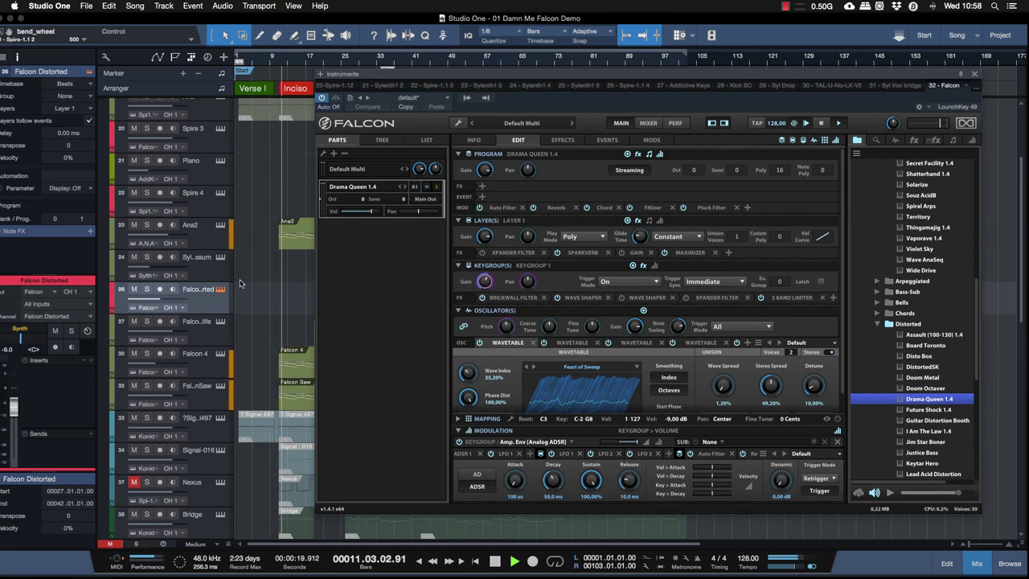
scroll(267, 283, down, 3)
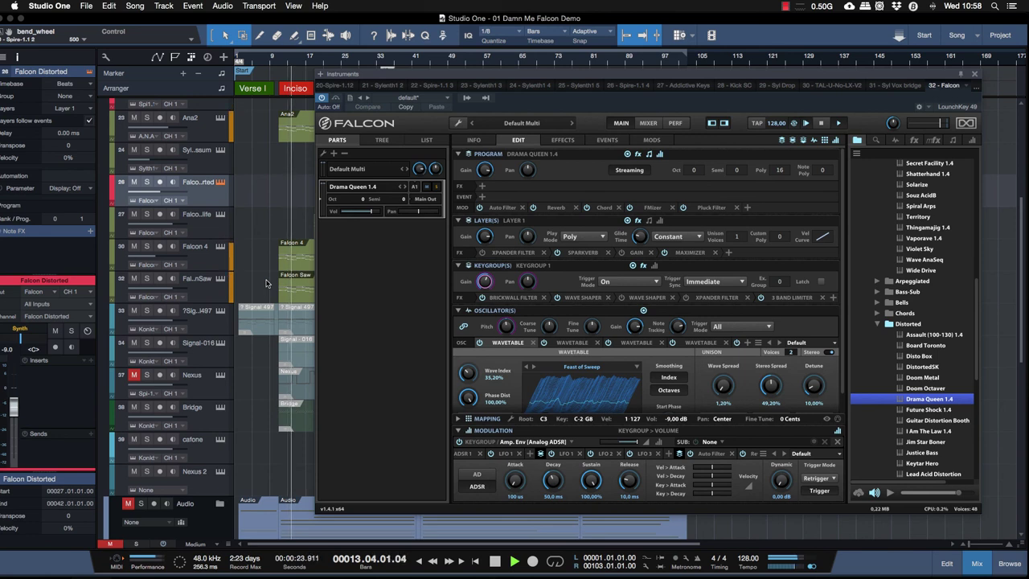
click(219, 278)
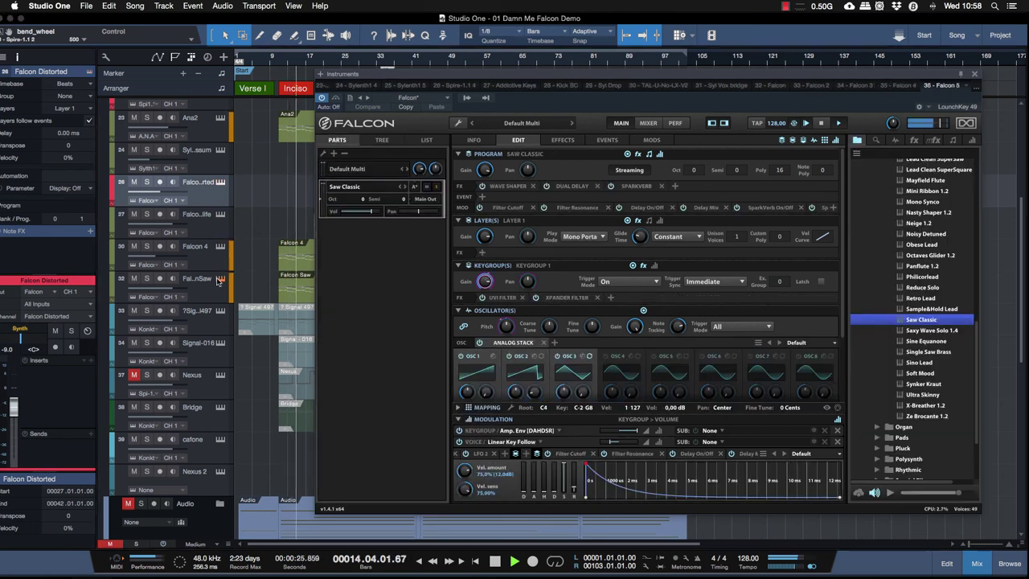
click(148, 279)
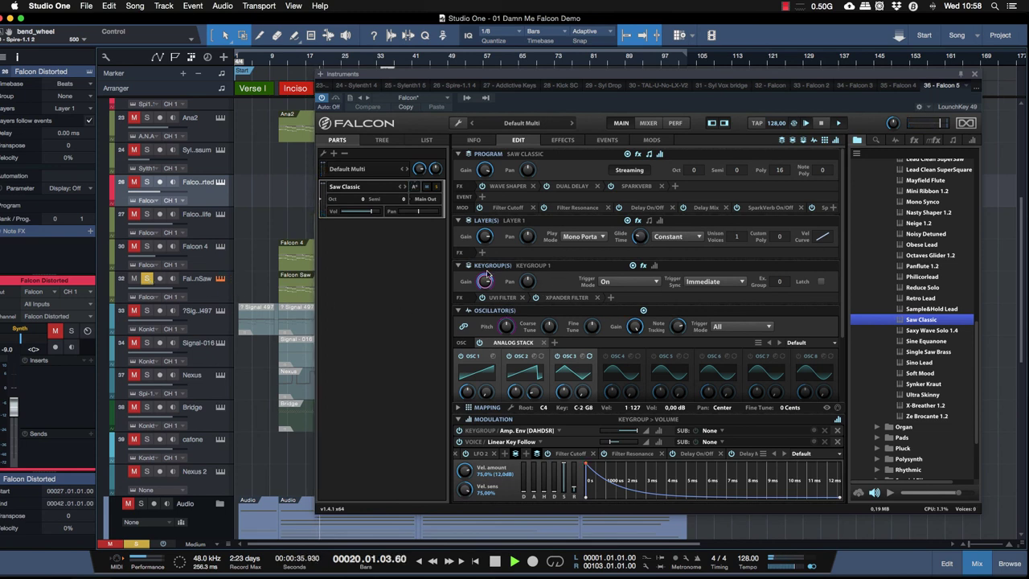
click(147, 278)
- Open the Falcon track instrument that uses the Nightlife Red program while the song plays, and switch to TextEdit
scroll(146, 279, down, 1)
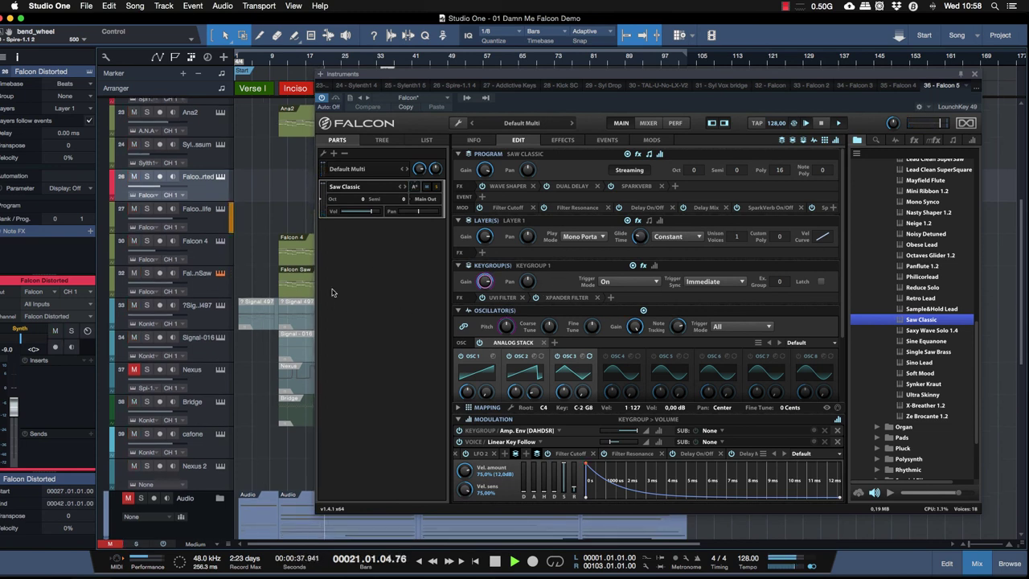
click(222, 209)
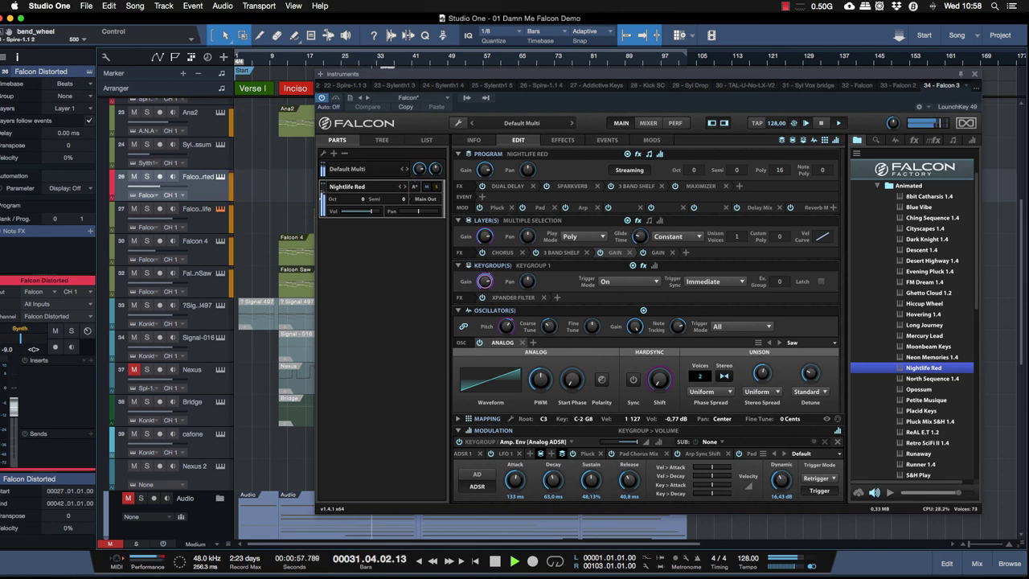
key(super+Tab)
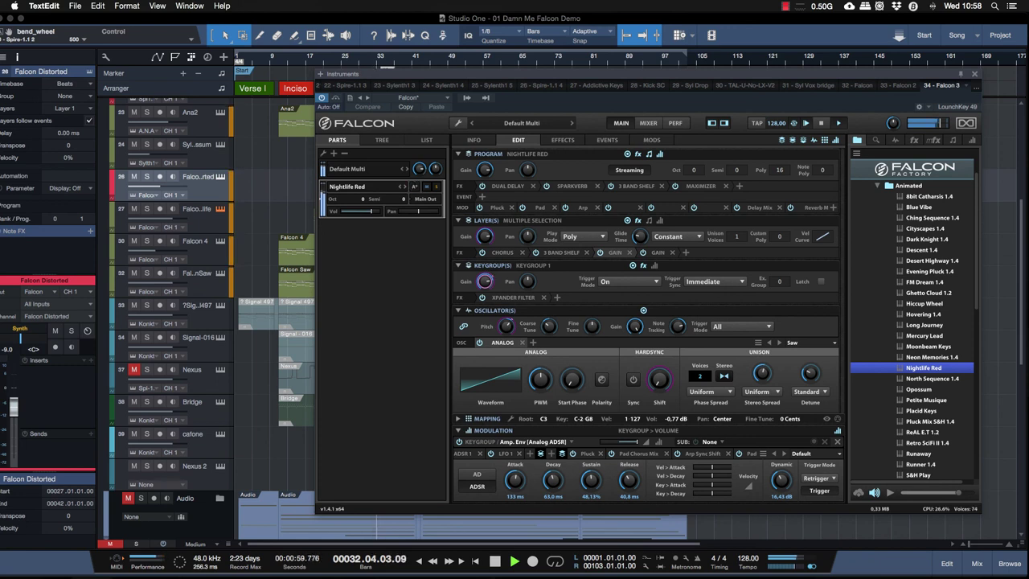